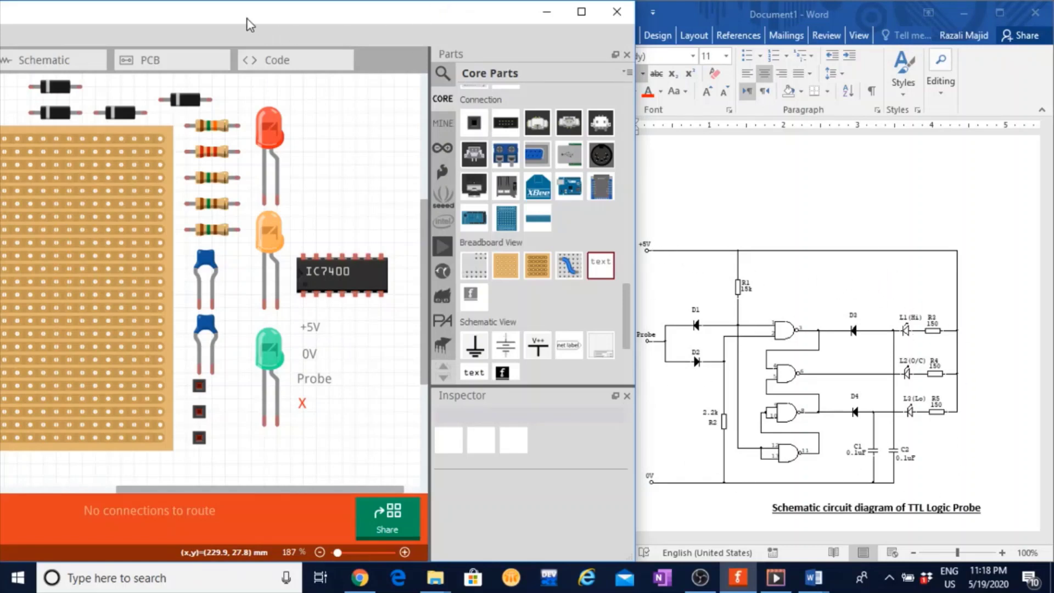
Step: Hide the Parts and Inspector panels so the breadboard canvas fills the Fritzing window
left_click_drag(249, 25, 508, 17)
left_click(155, 38)
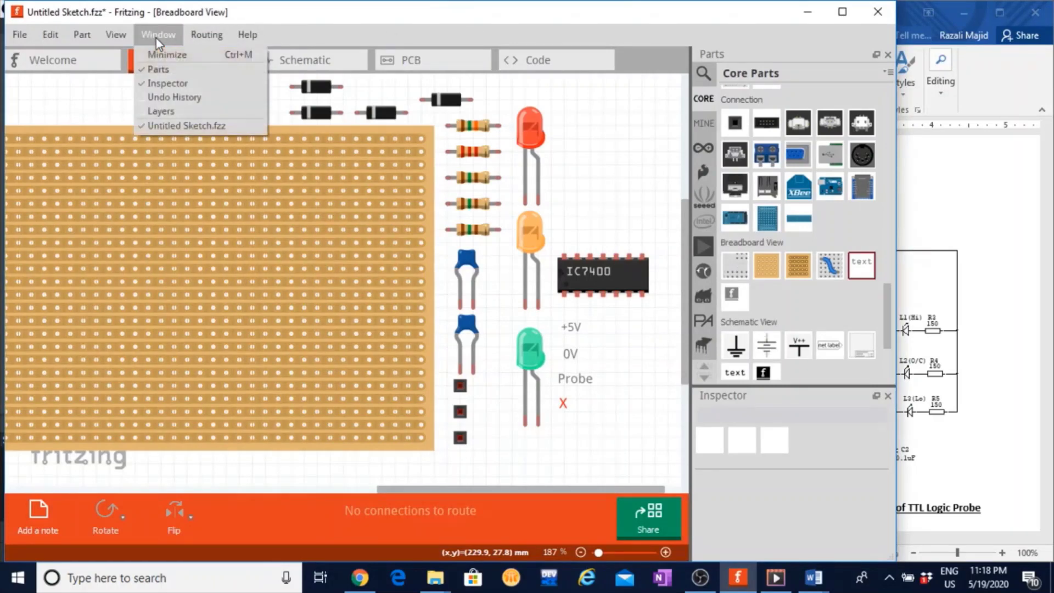
left_click(144, 73)
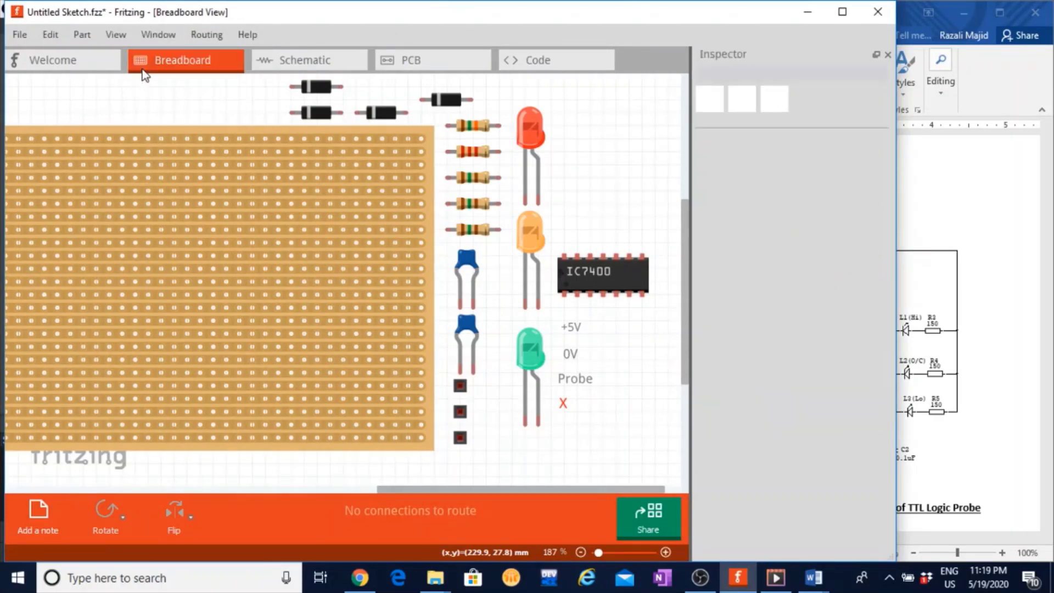
left_click(157, 35)
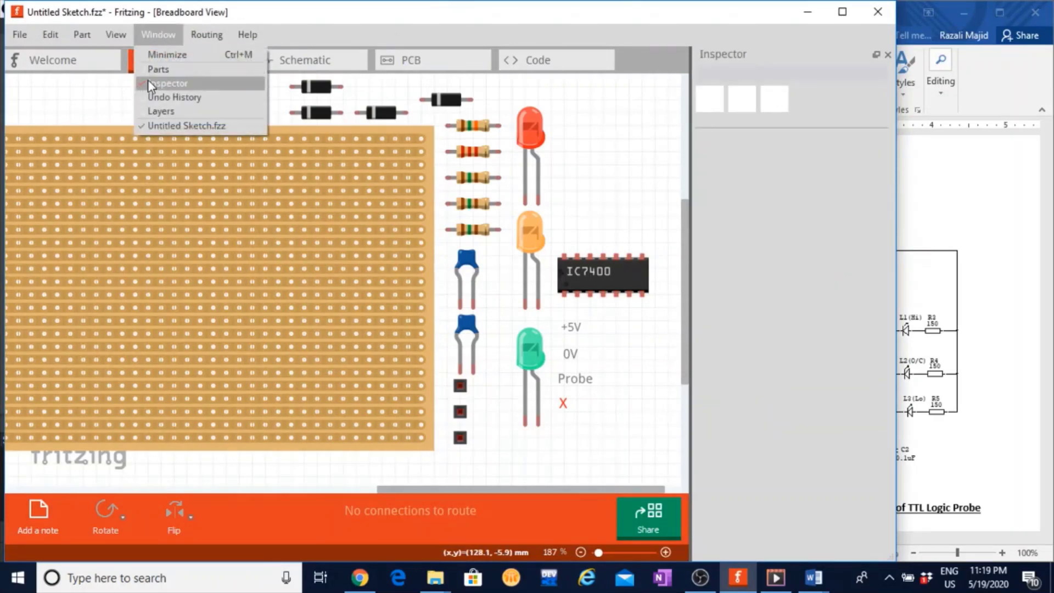
left_click(147, 81)
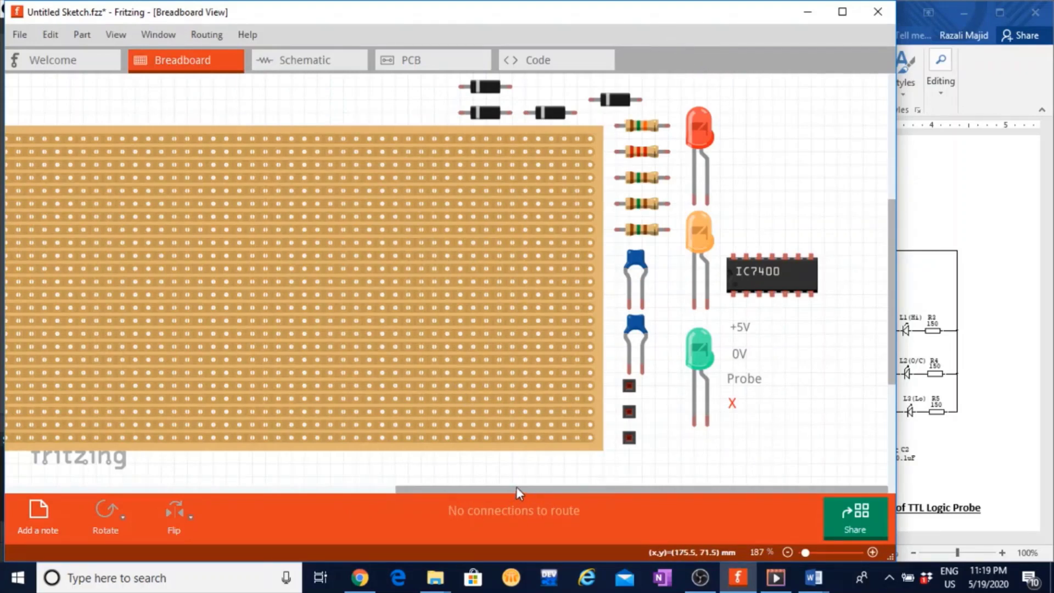
Step: Move the IC7400 chip left to sit just below the orange LED
left_click_drag(516, 486, 479, 487)
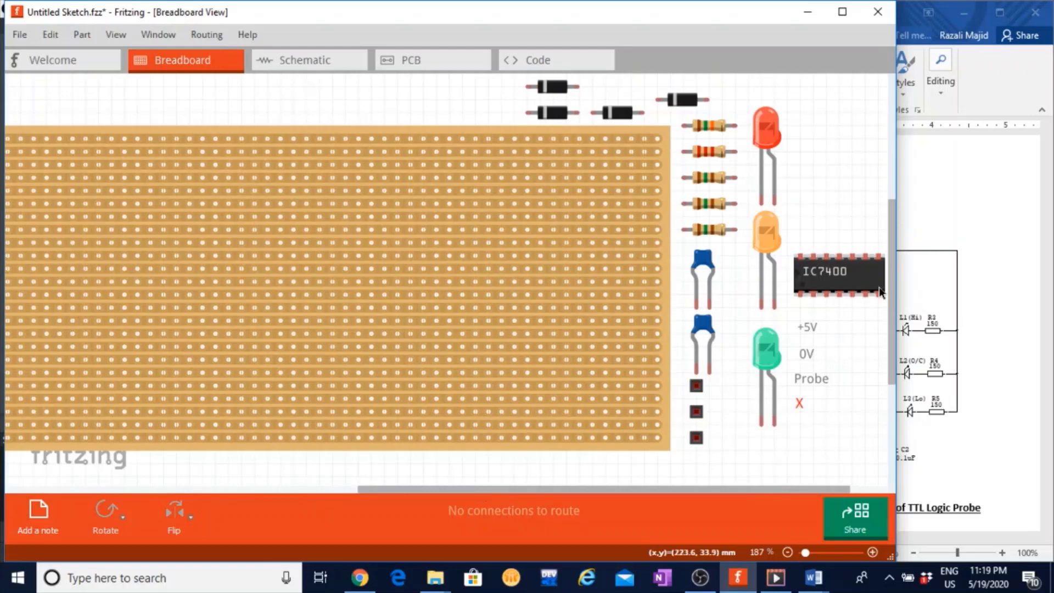
left_click_drag(863, 278, 836, 277)
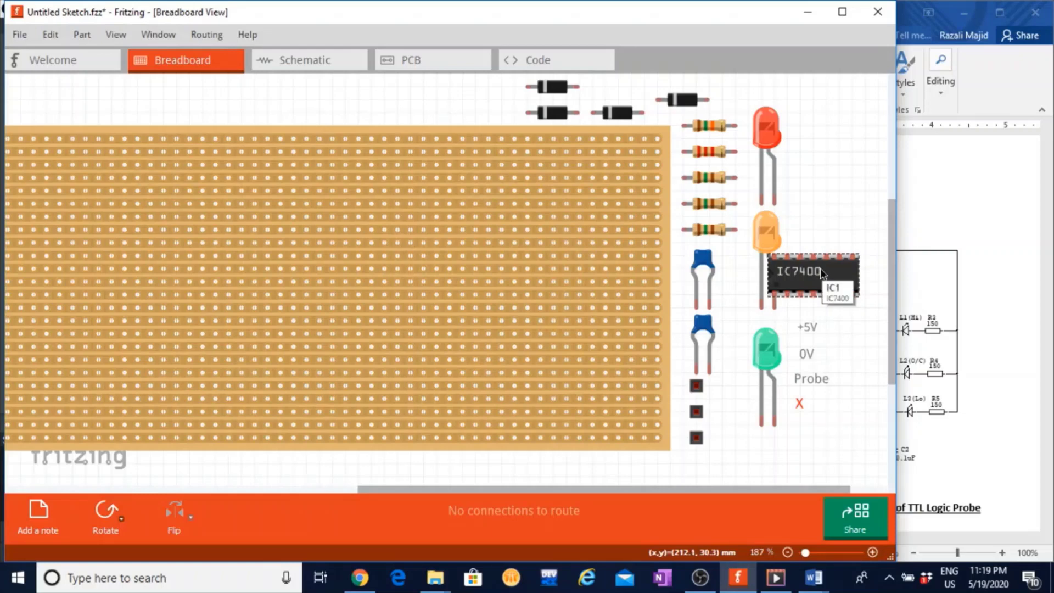
left_click_drag(647, 22, 360, 35)
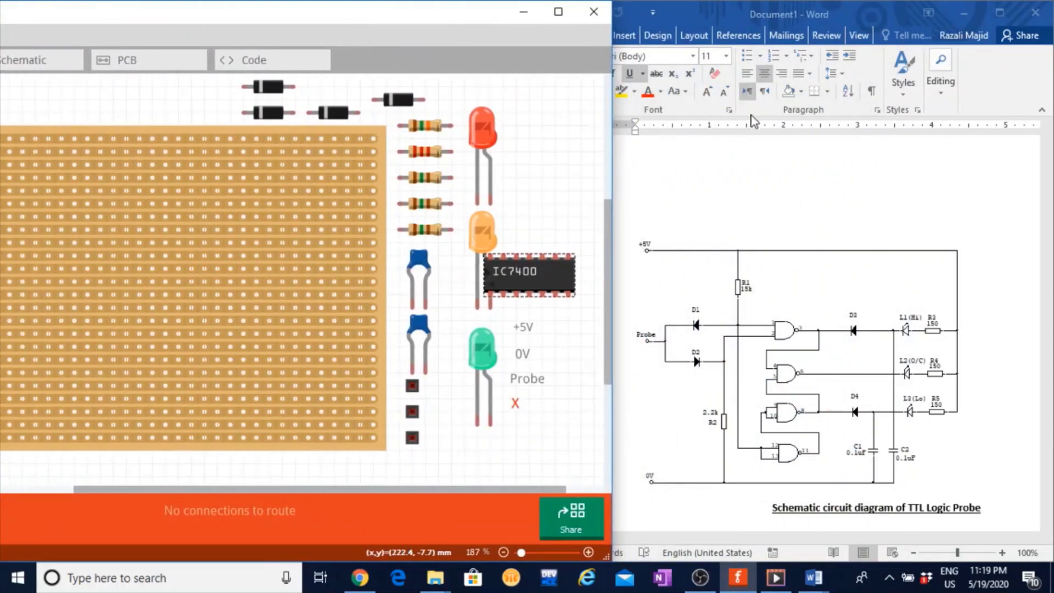
Step: Draw a rectangle over the left input section of the schematic in Word
left_click(716, 12)
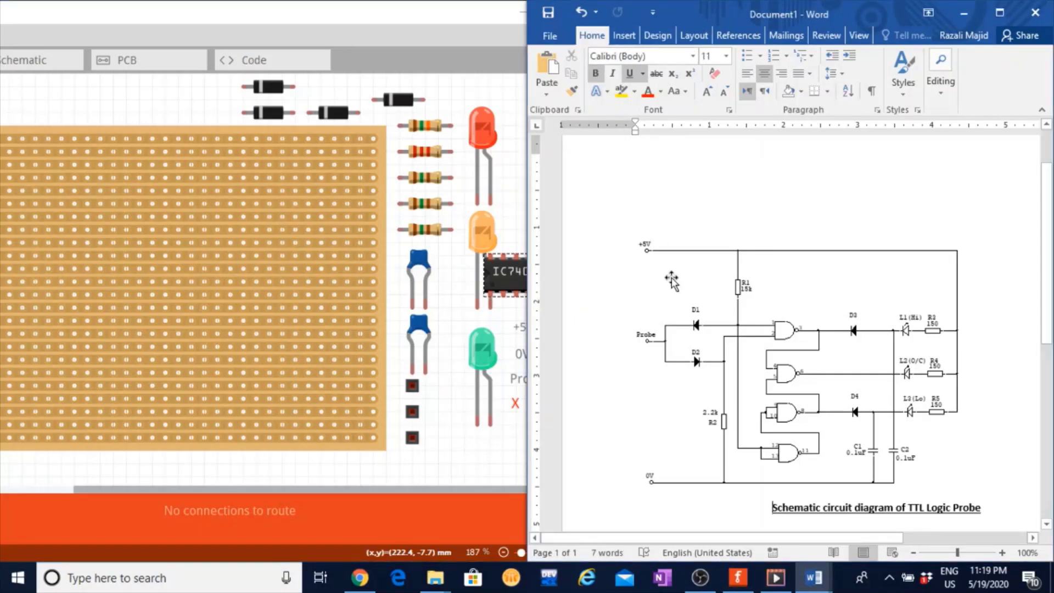
left_click(624, 36)
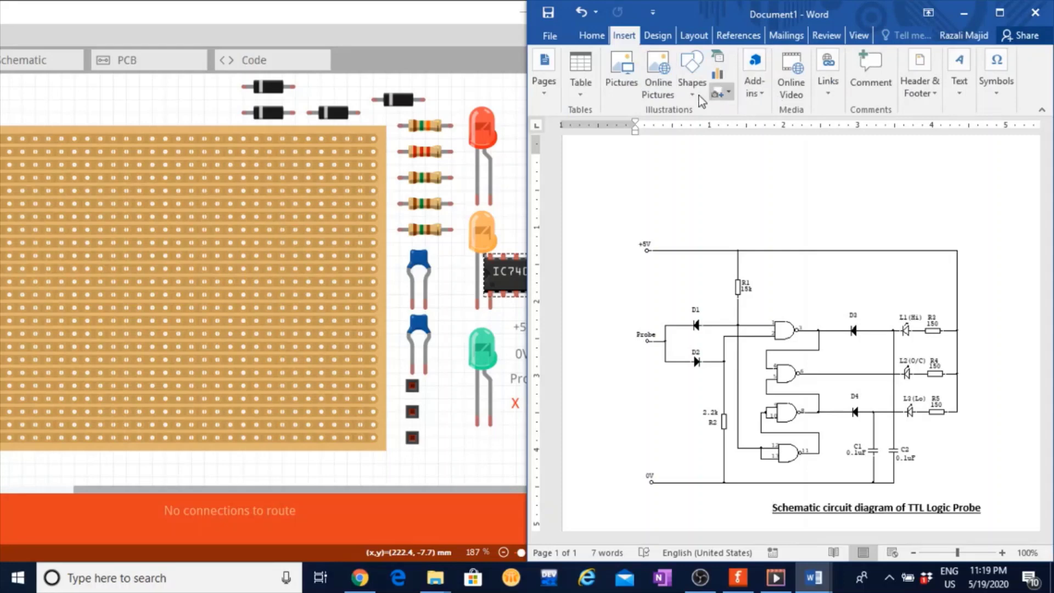
left_click(690, 80)
left_click(733, 133)
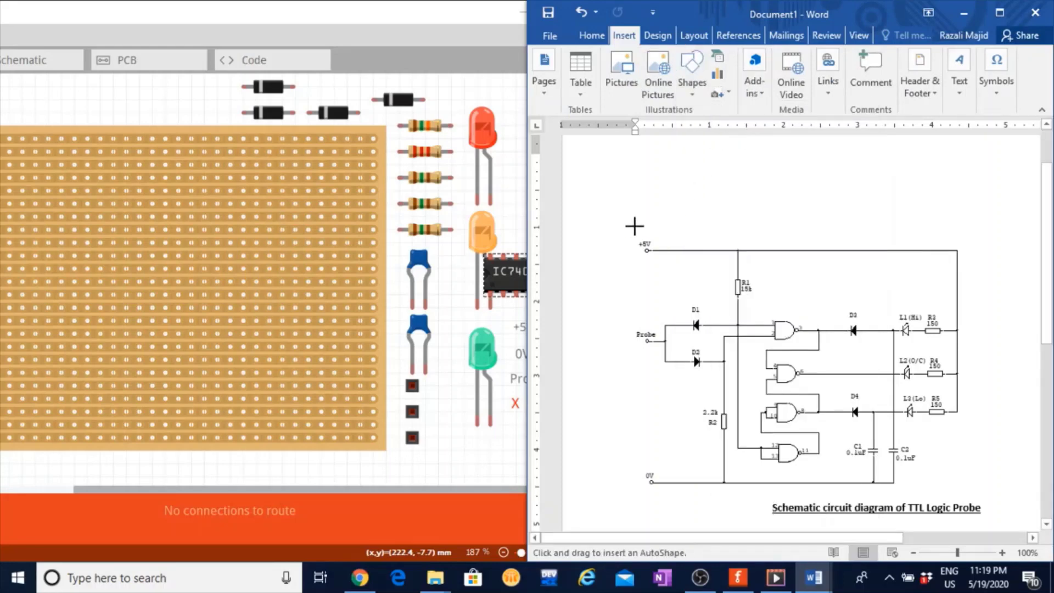
mouse_move(634, 225)
left_mouse_down()
mouse_move(674, 405)
mouse_move(738, 501)
mouse_move(800, 516)
mouse_move(785, 514)
mouse_move(783, 500)
left_mouse_up()
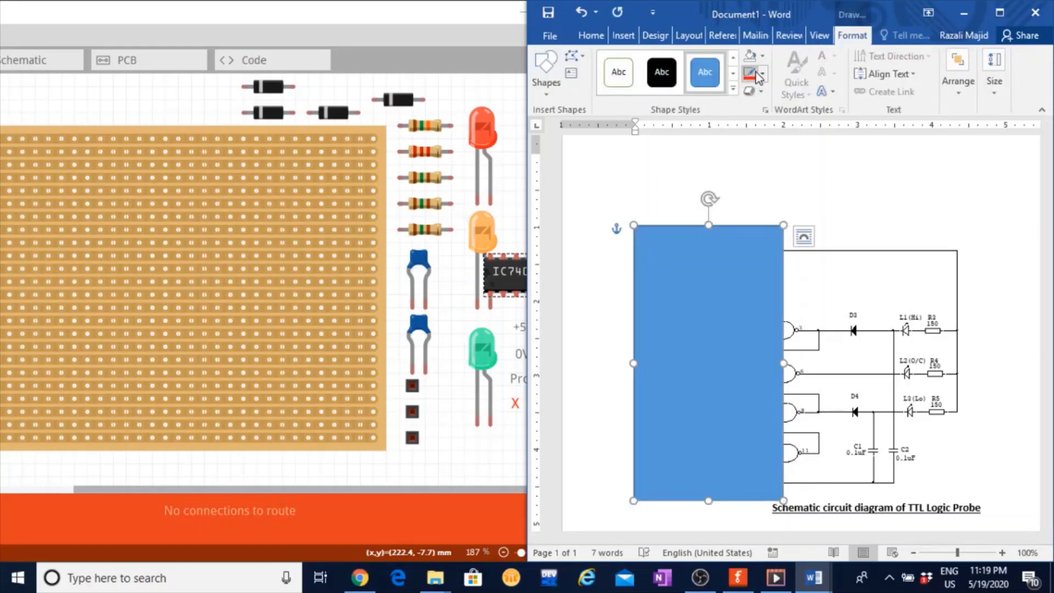
Step: Give the rectangle no fill and a red outline
left_click(749, 56)
left_click(750, 79)
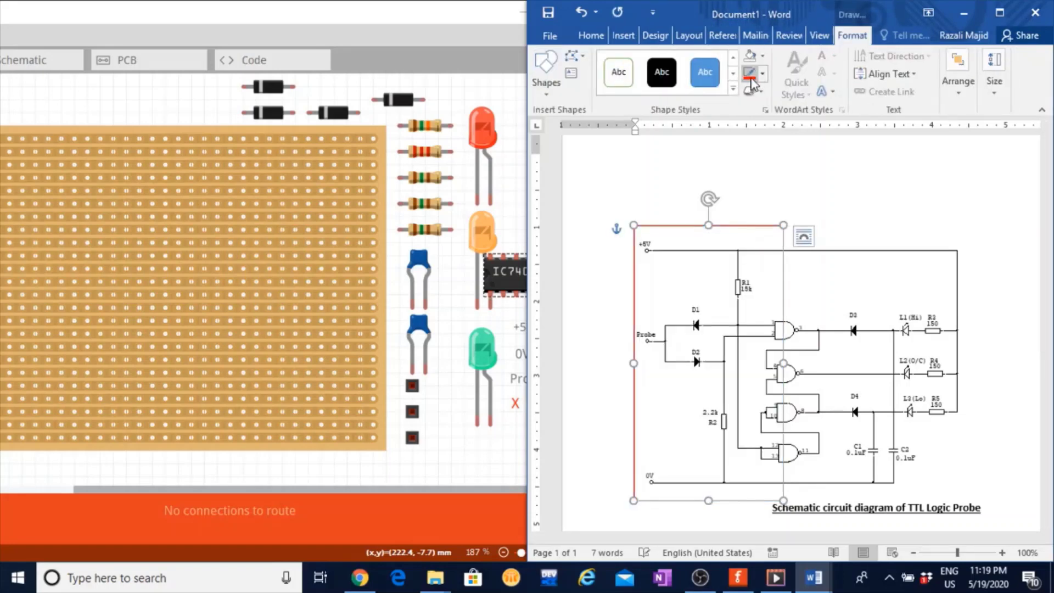
left_click(834, 190)
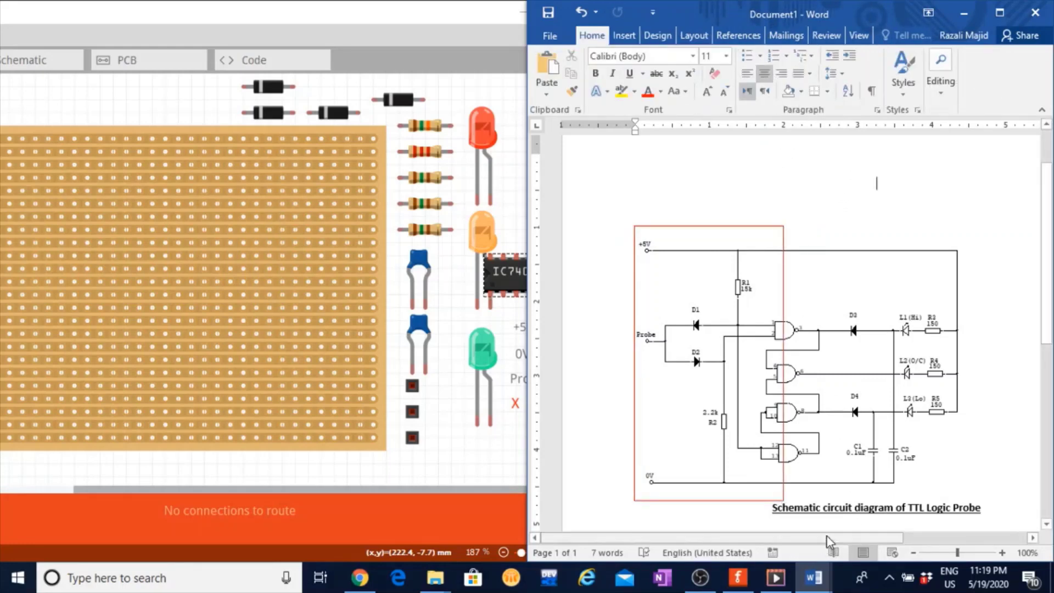
left_click_drag(682, 4, 735, 6)
left_click(485, 19)
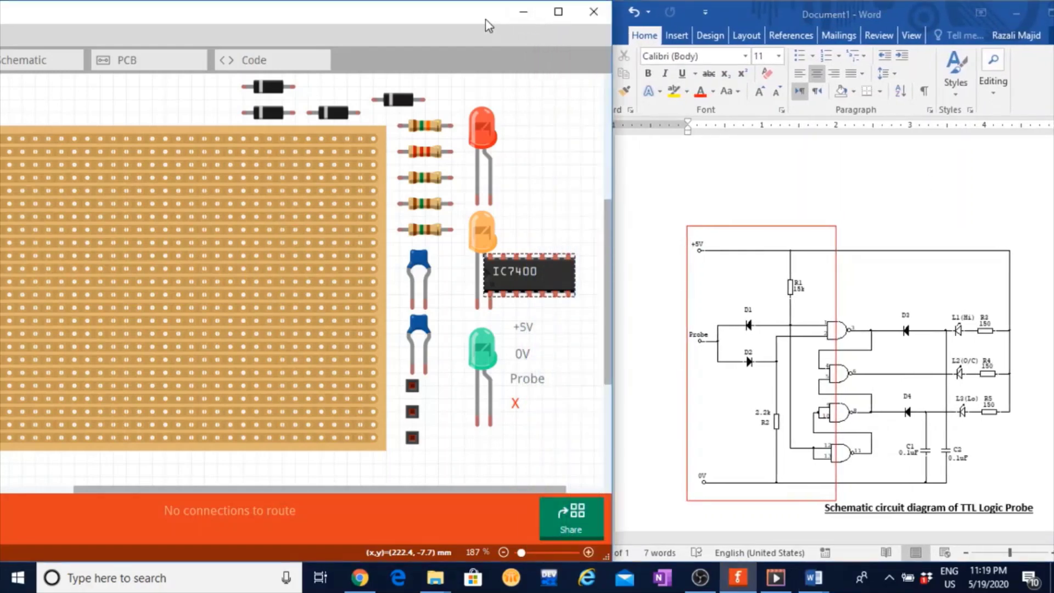
Step: Drag the IC7400 chip out of the parts cluster to just above the stripboard
left_click_drag(463, 17, 526, 17)
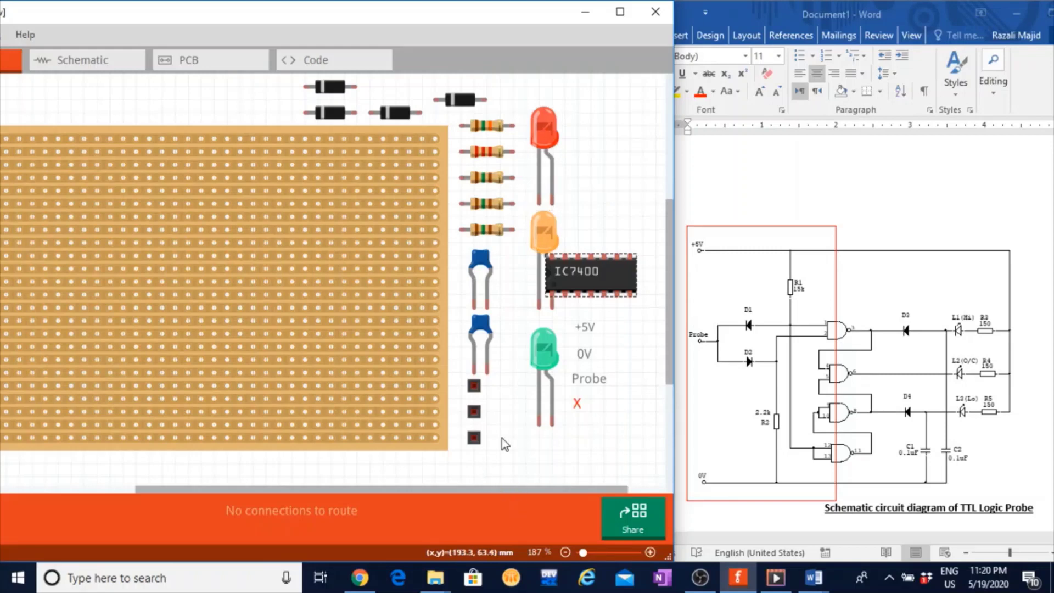
scroll(501, 438, "down", 5, "ctrl")
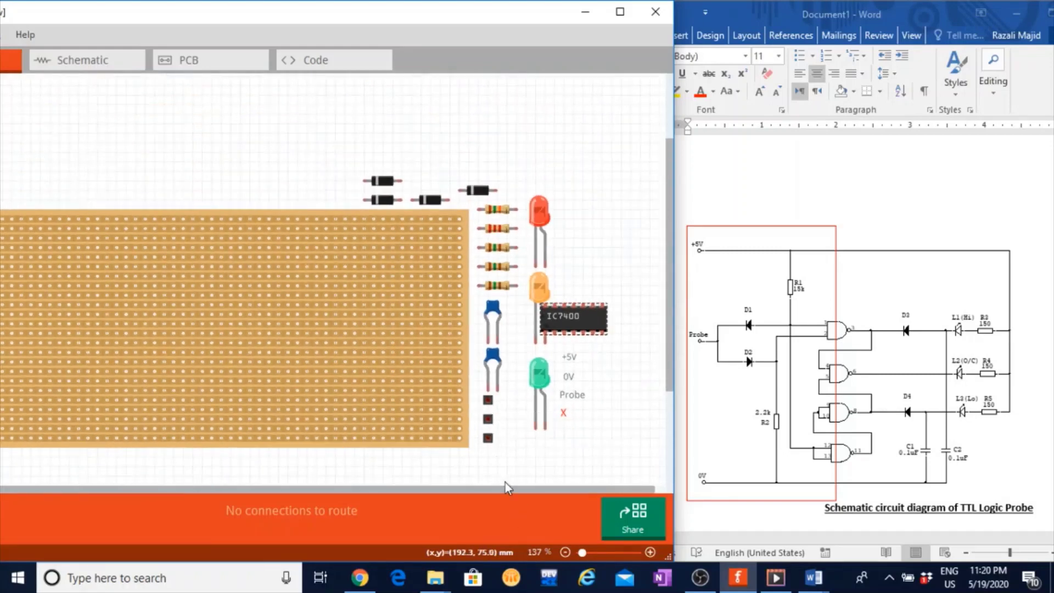
left_click_drag(508, 489, 459, 489)
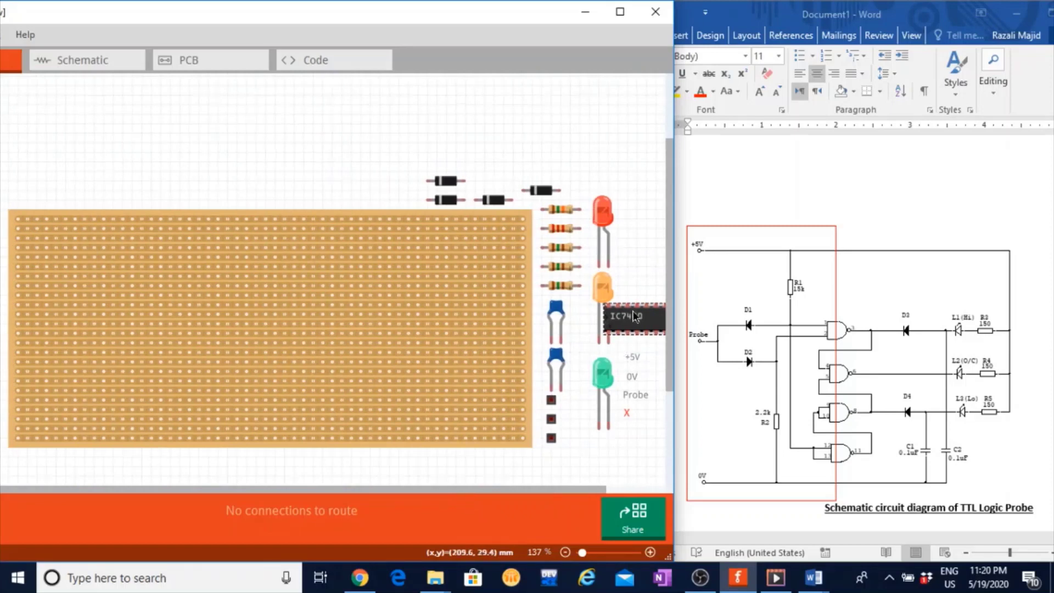
left_click_drag(638, 319, 292, 160)
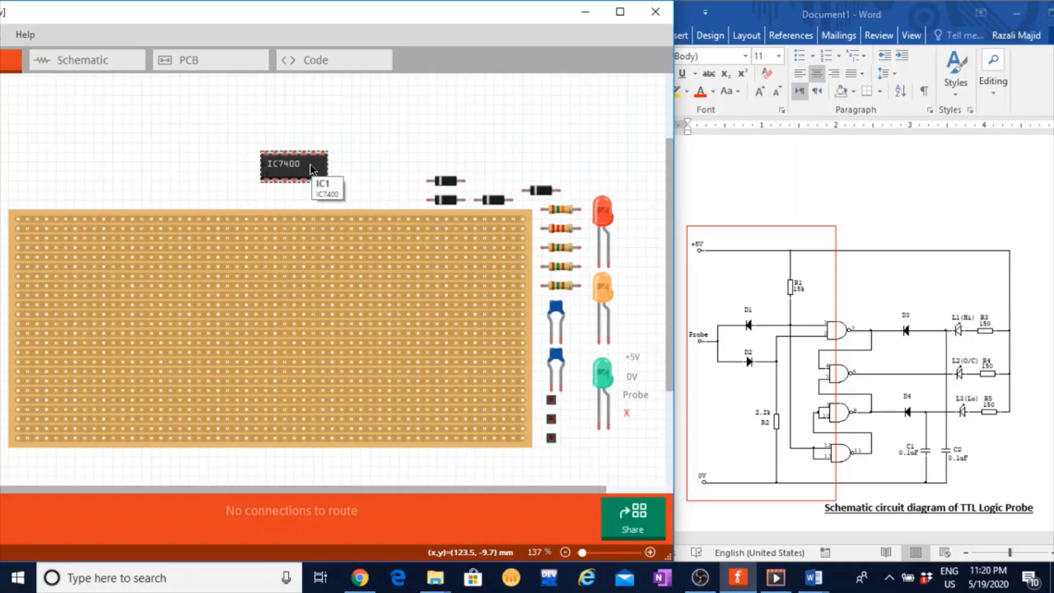
Step: Rotate the IC7400 chip 90° clockwise so it stands vertically
left_click(356, 170)
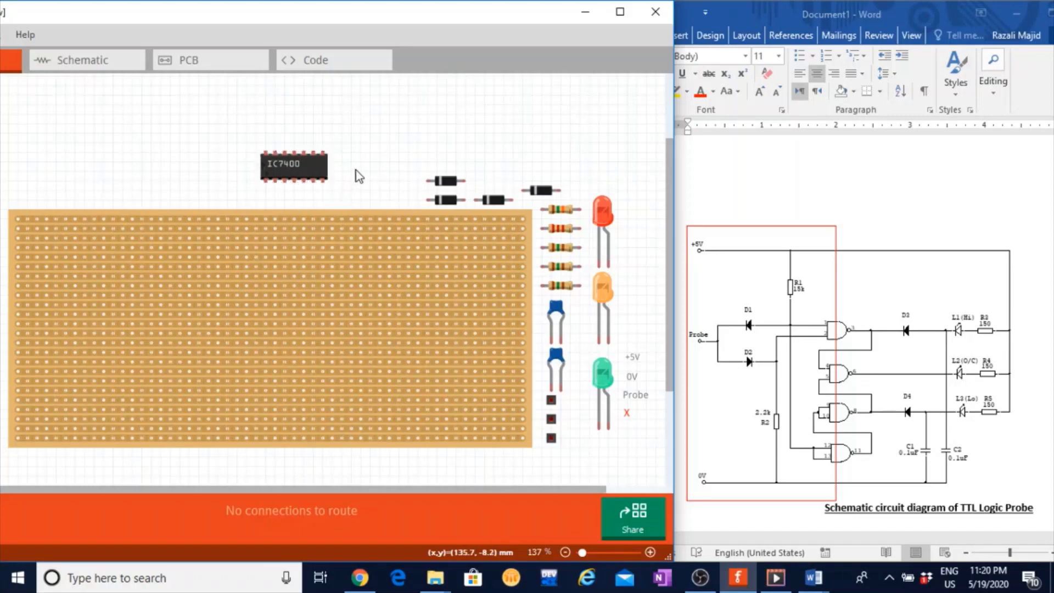
right_click(309, 166)
mouse_move(350, 178)
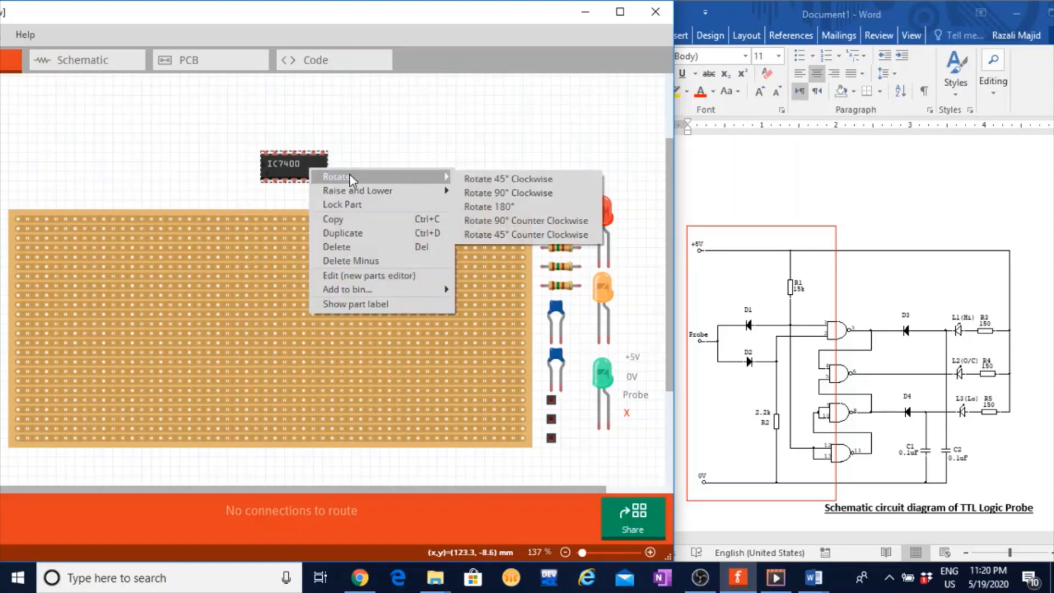
left_click(499, 193)
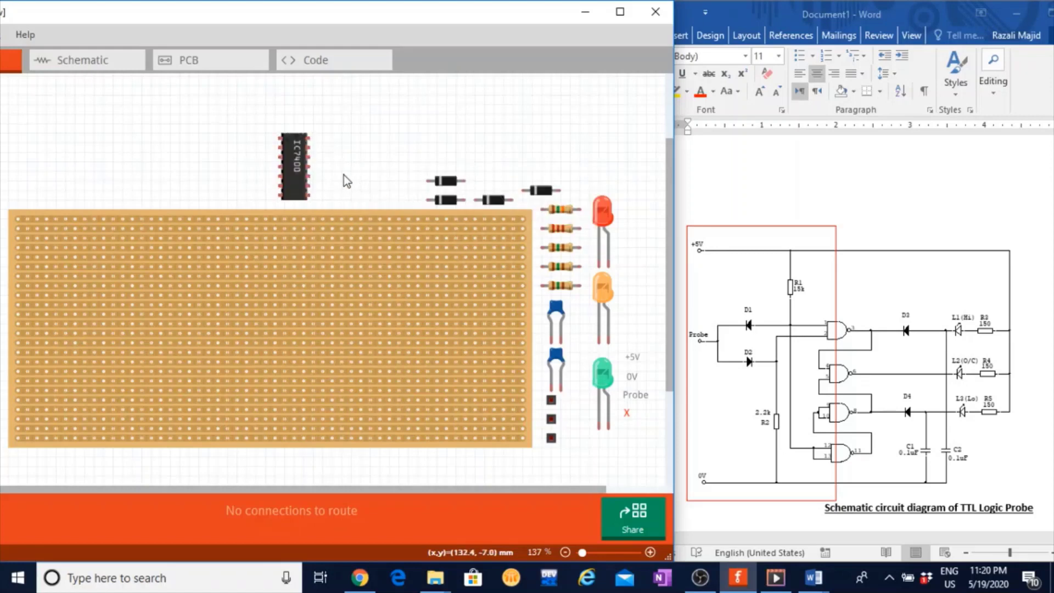
Step: Insert the vertical IC7400 into the middle of the stripboard
scroll(344, 175, "up", 5, "ctrl")
scroll(344, 176, "up", 1, "ctrl")
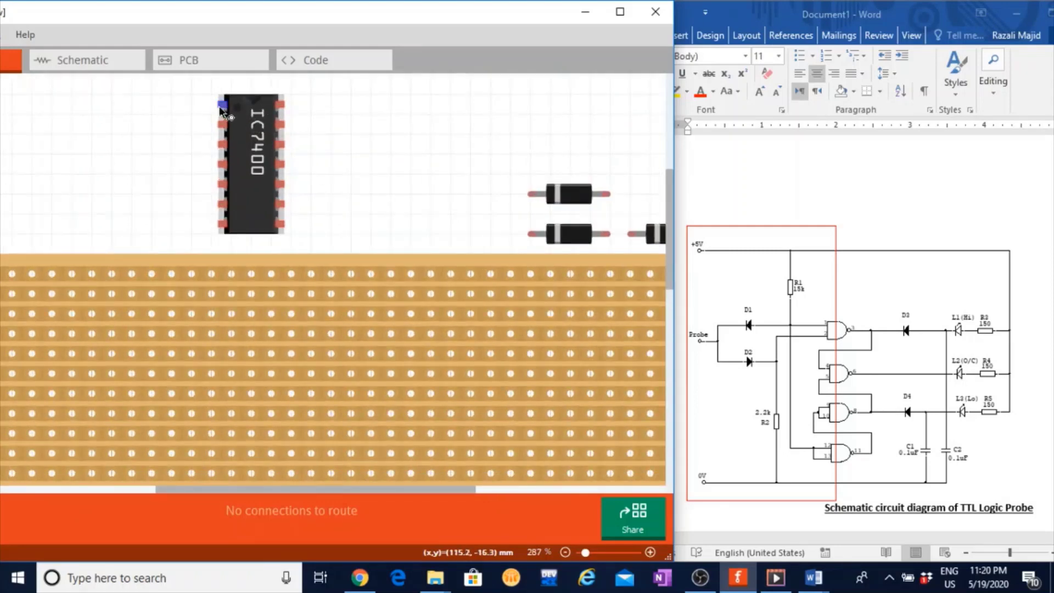
scroll(369, 143, "down", 3, "ctrl")
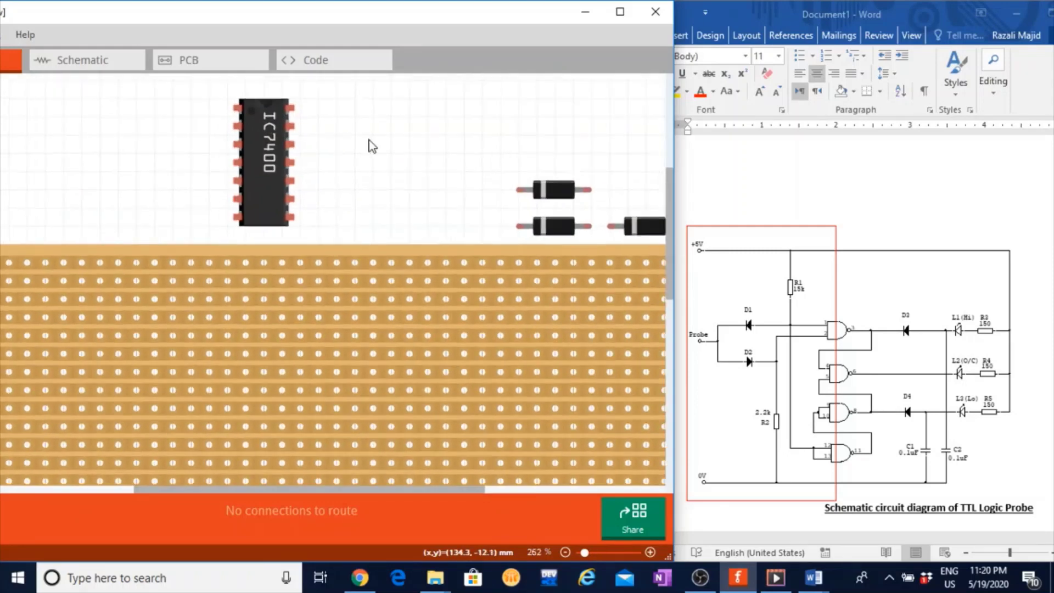
scroll(372, 145, "down", 1, "ctrl")
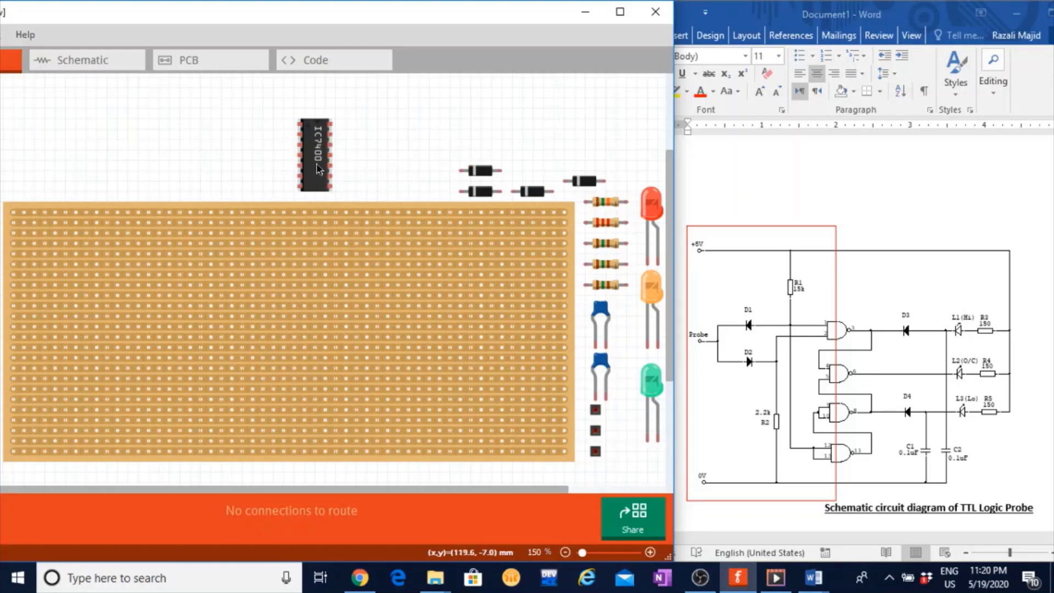
left_click(320, 190)
left_click_drag(318, 189, 292, 324)
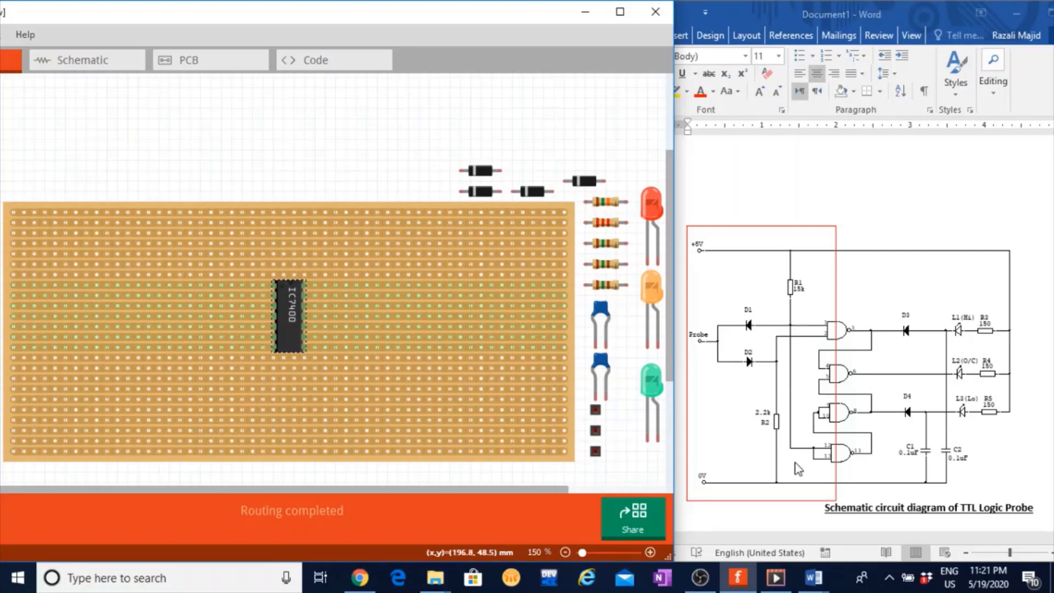
Step: Place the two small red terminal parts on the stripboard's left edge, top corner and lower down
left_click(599, 417)
left_click_drag(598, 416, 8, 223)
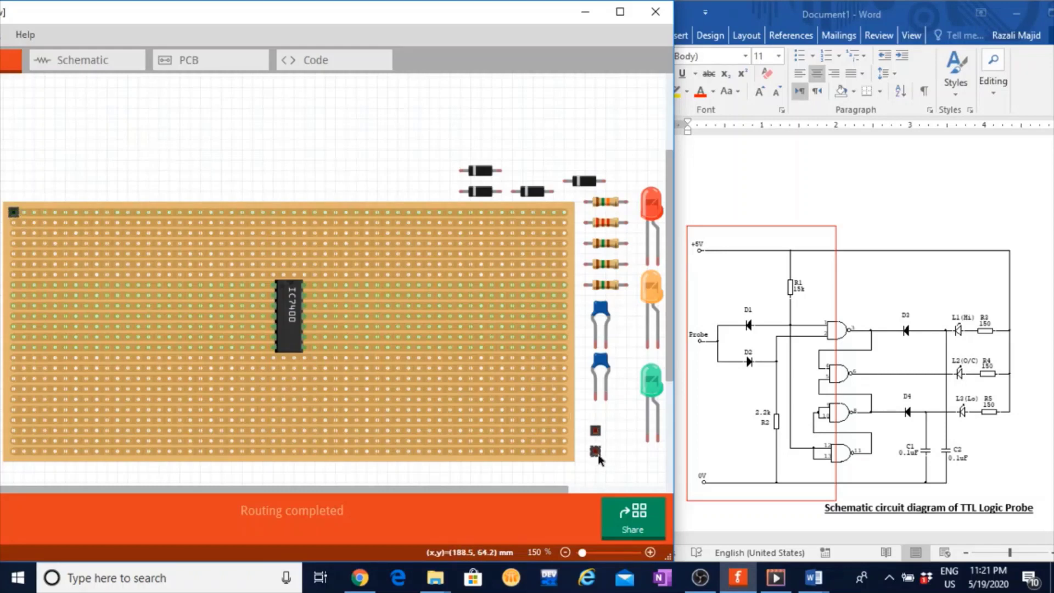
left_click_drag(594, 452, 15, 393)
Step: Move the +5V, 0V, X and Probe labels to the top-left and set the small part on the board
left_click_drag(552, 490, 568, 490)
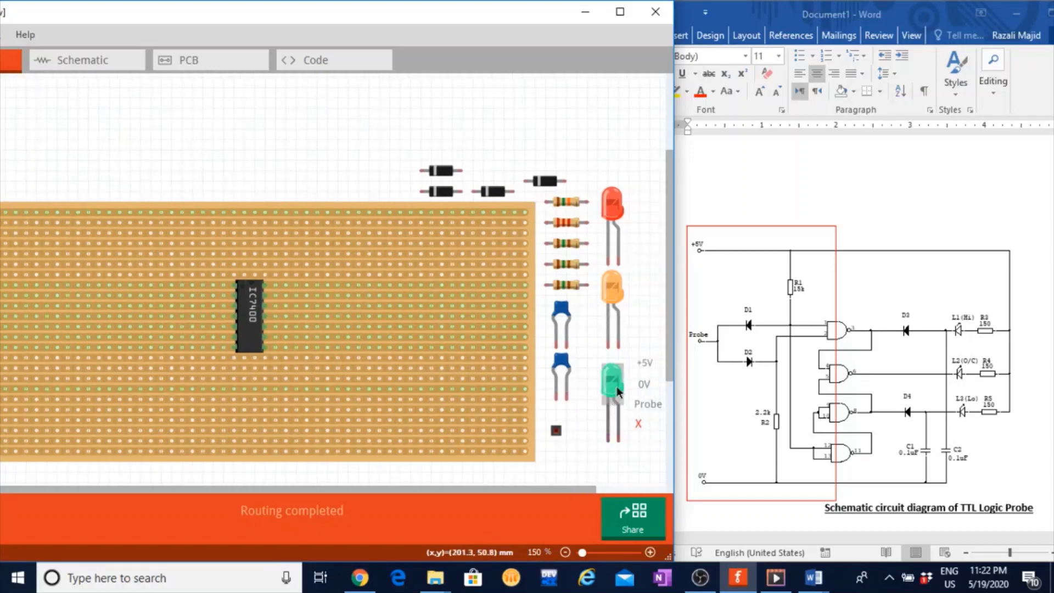
left_click_drag(643, 363, 48, 173)
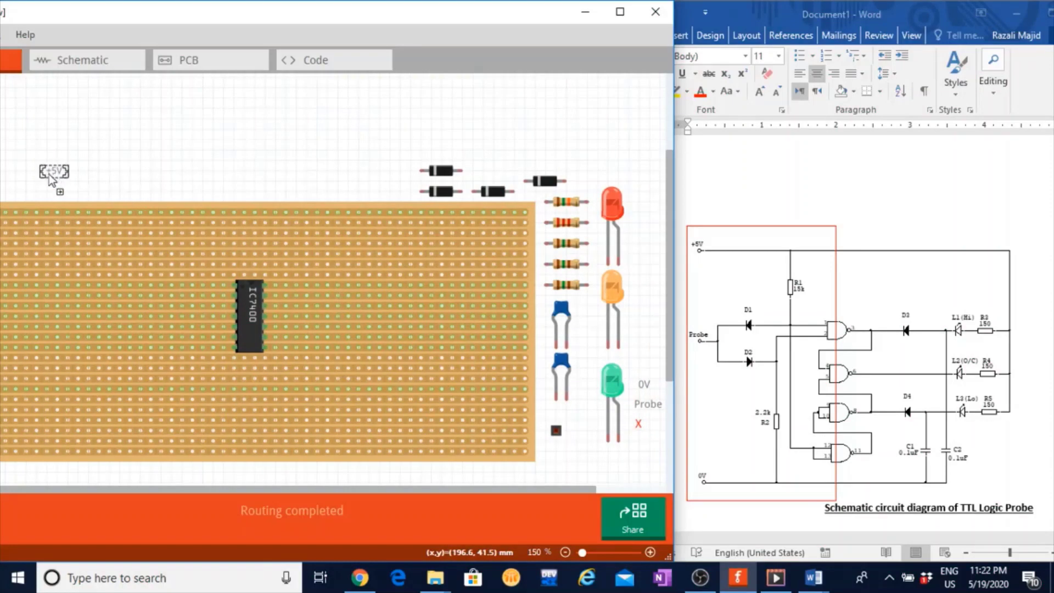
left_click_drag(641, 384, 70, 182)
left_click_drag(637, 423, 101, 182)
left_click_drag(648, 404, 10, 183)
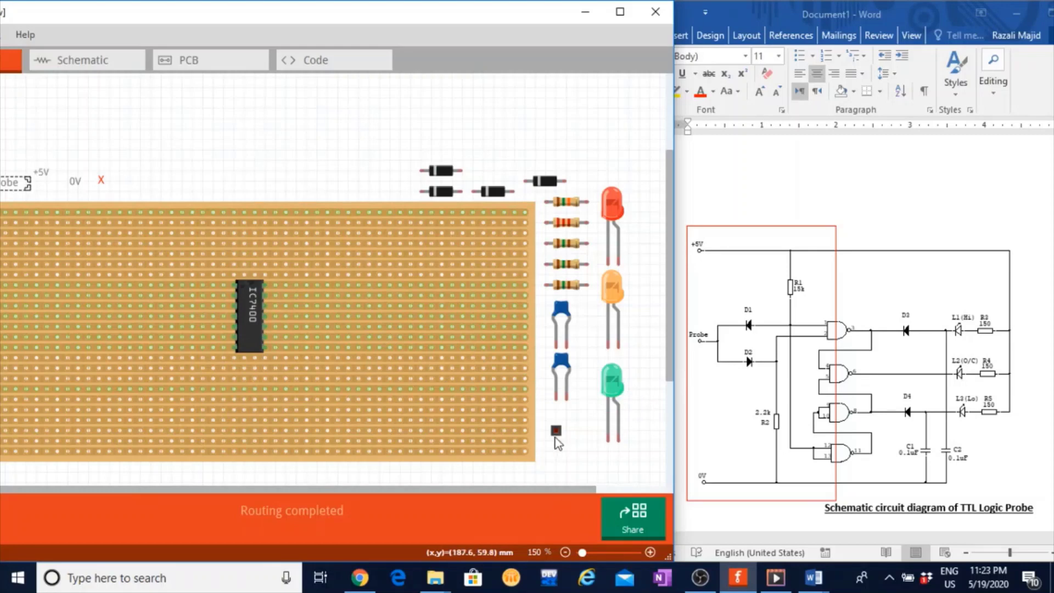
left_click_drag(556, 430, 411, 329)
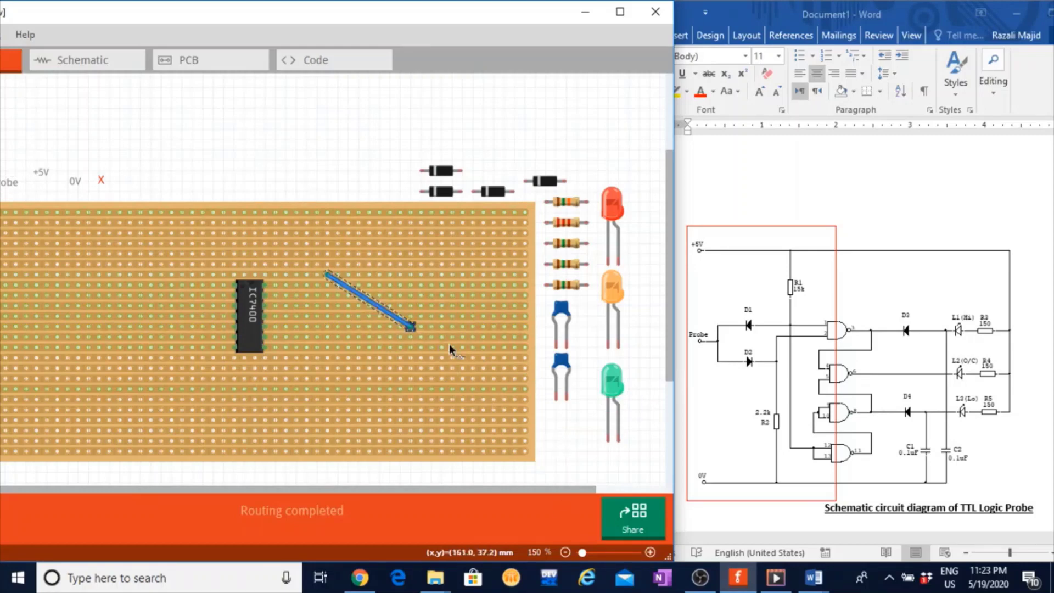
Step: Remove the stray jumper and move the small part, two resistors and red LED above the board
key("ctrl+z")
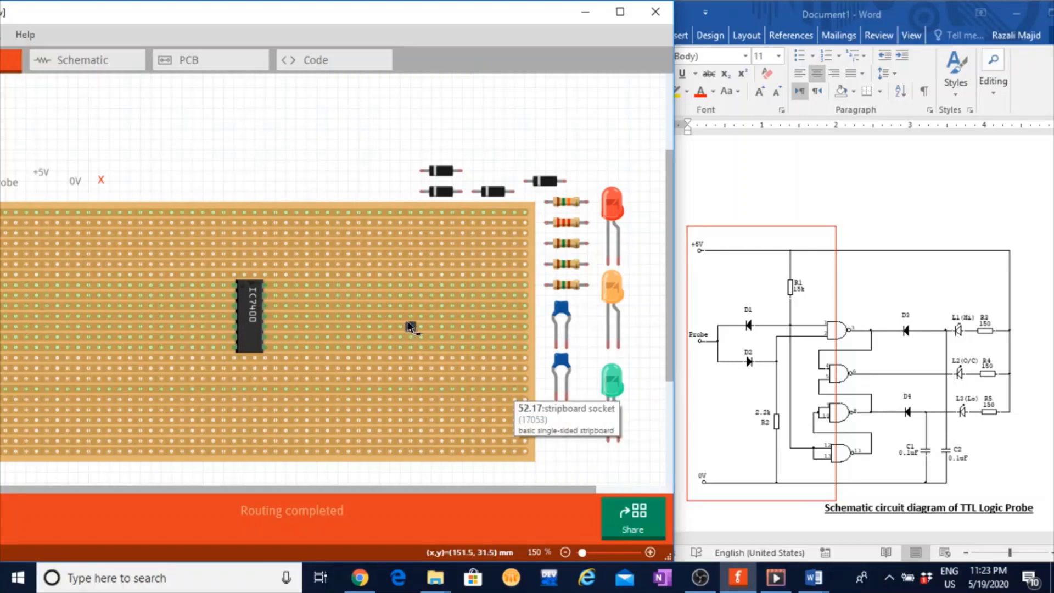
left_click_drag(407, 325, 391, 311)
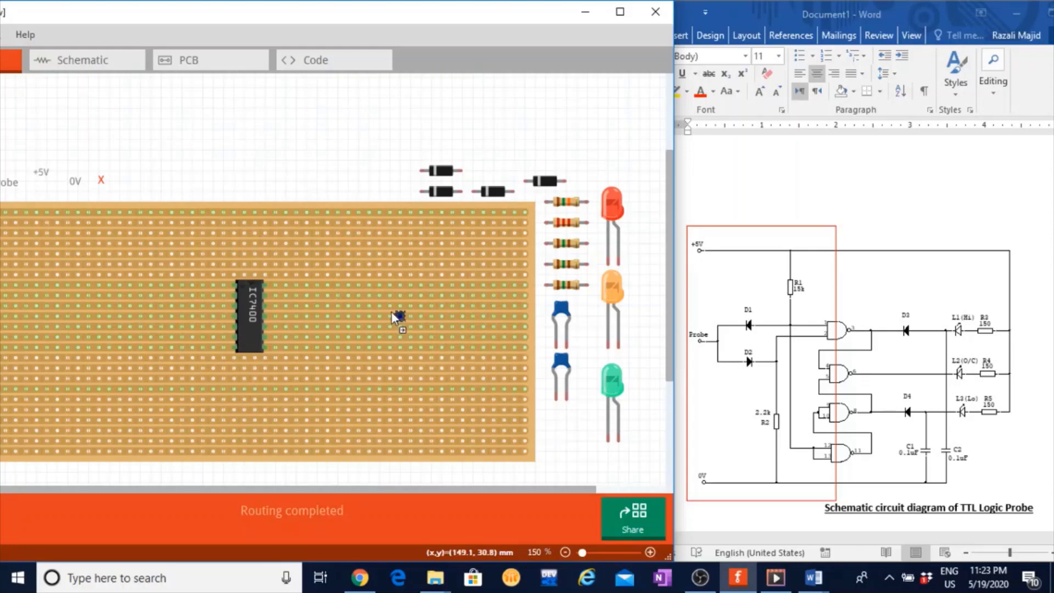
left_click_drag(262, 209, 192, 182)
left_click_drag(565, 205, 245, 195)
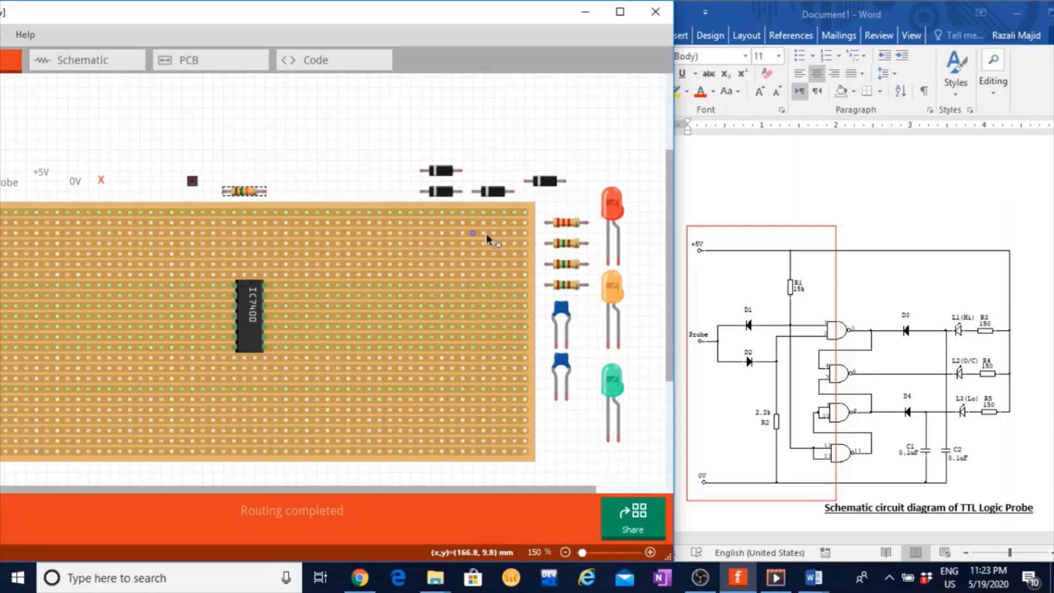
left_click_drag(571, 225, 155, 185)
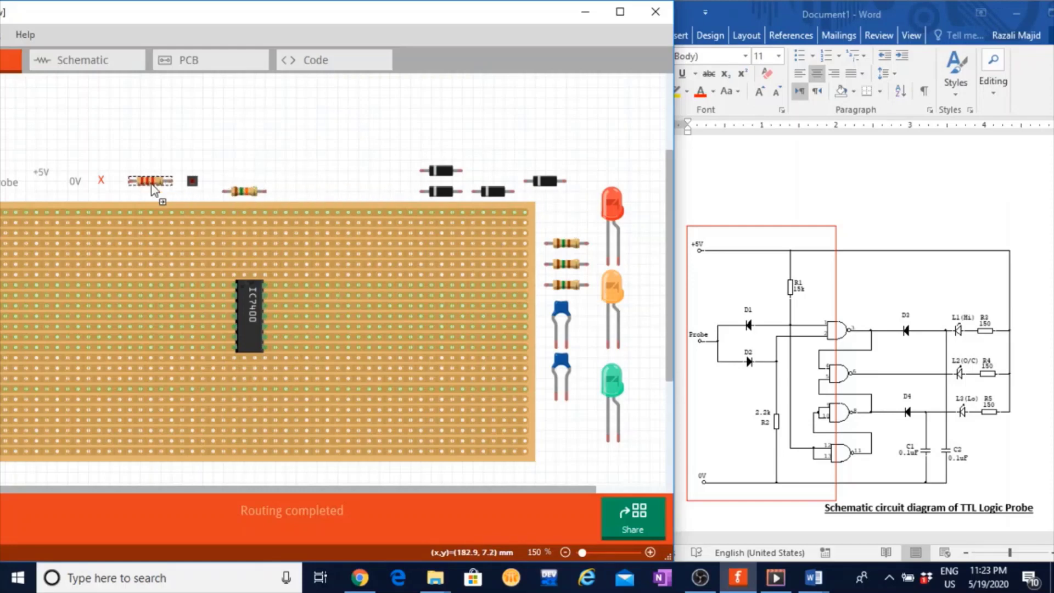
left_click_drag(611, 203, 303, 121)
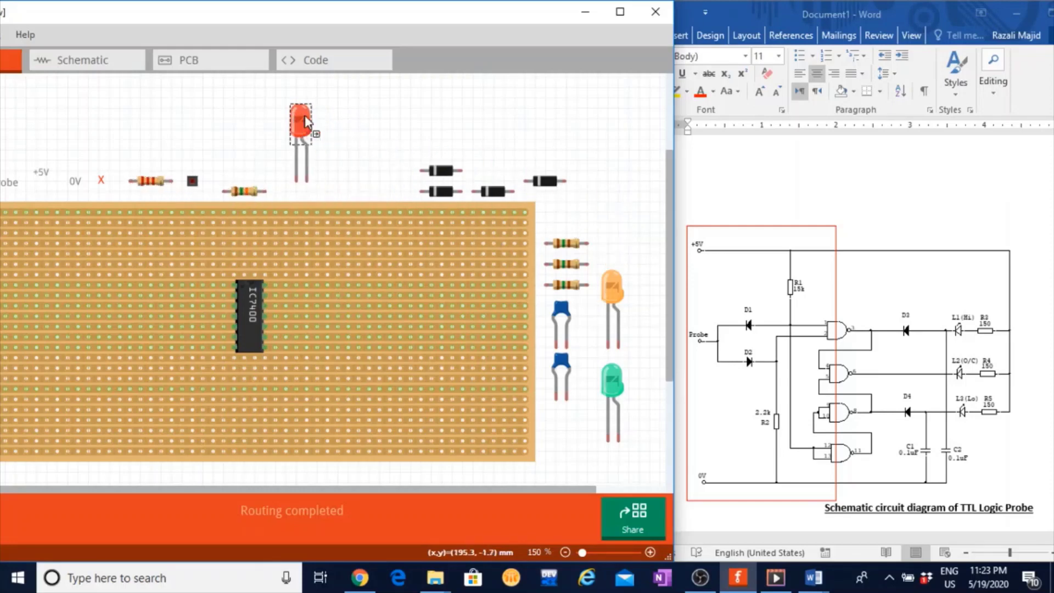
Step: Place the +5V label beside the top terminal and 0V beside the lower one
left_click_drag(449, 489, 398, 489)
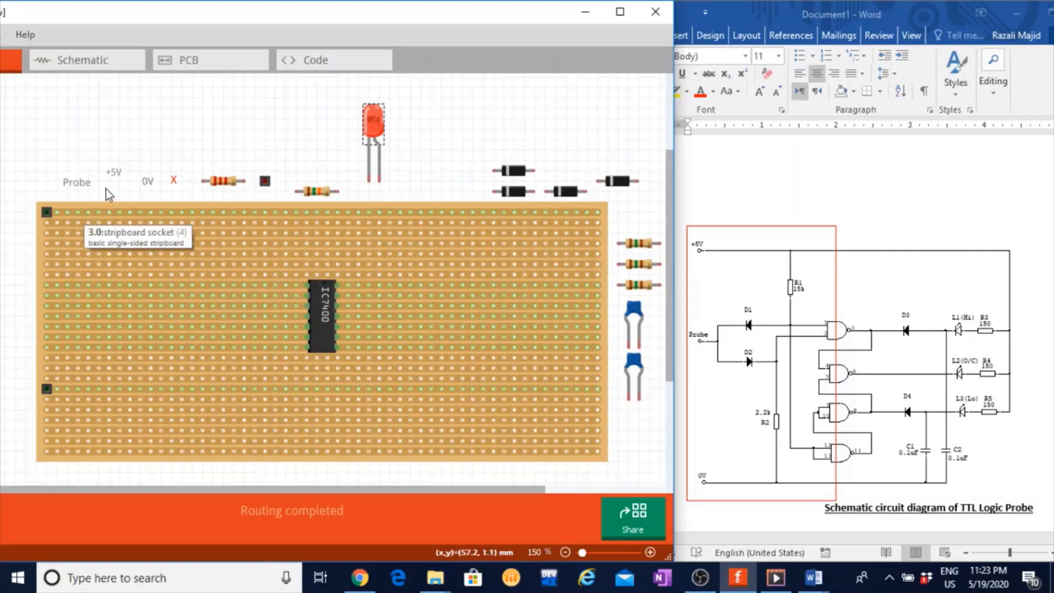
left_click_drag(116, 179, 24, 213)
left_click_drag(147, 181, 22, 391)
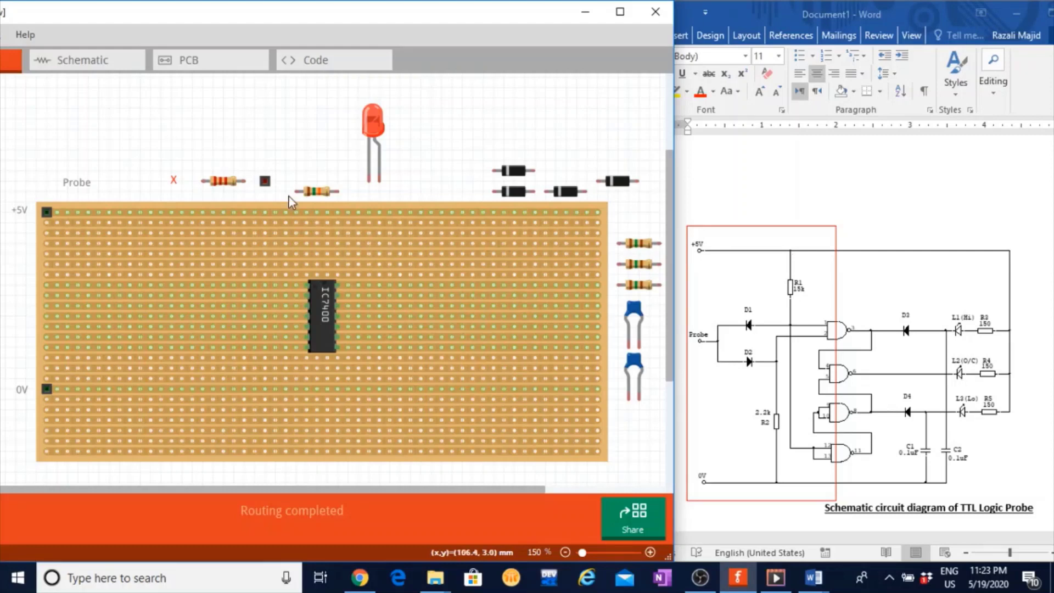
Step: Rotate resistor R1 90° clockwise to stand upright and move it higher
right_click(316, 191)
mouse_move(417, 195)
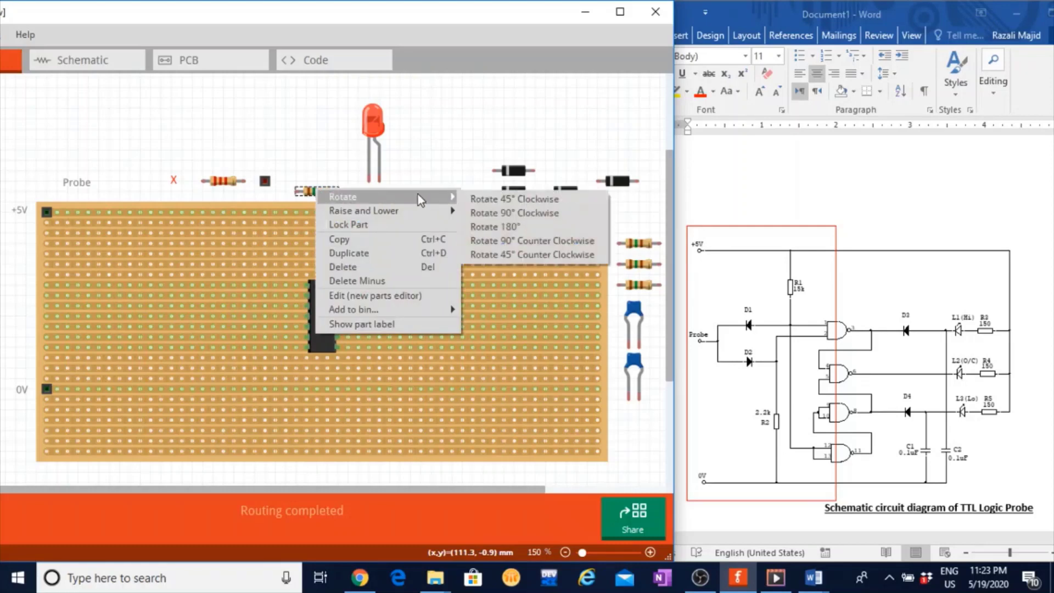
left_click(487, 213)
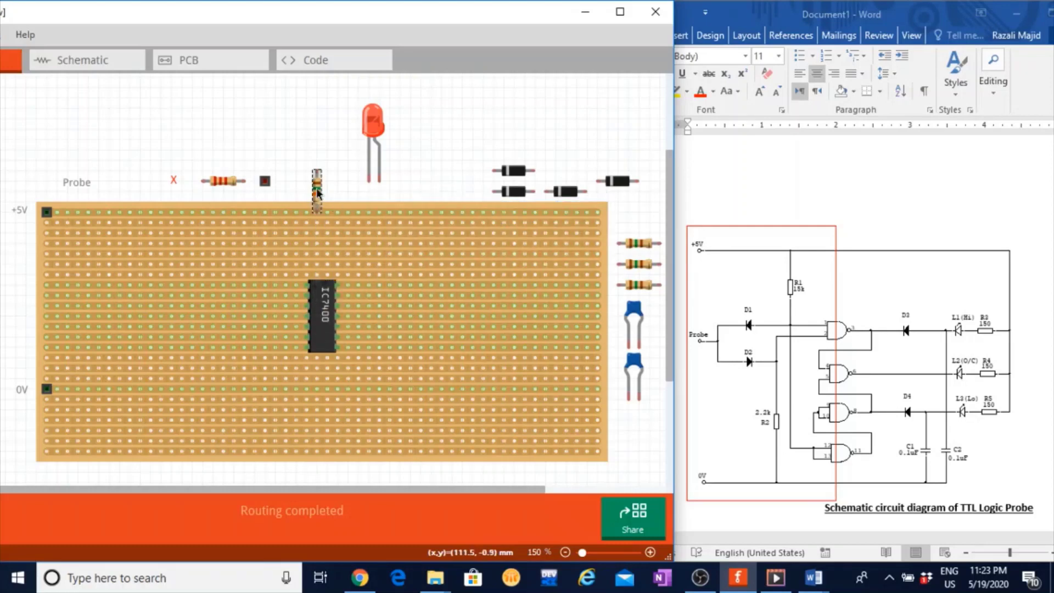
left_click_drag(318, 192, 318, 159)
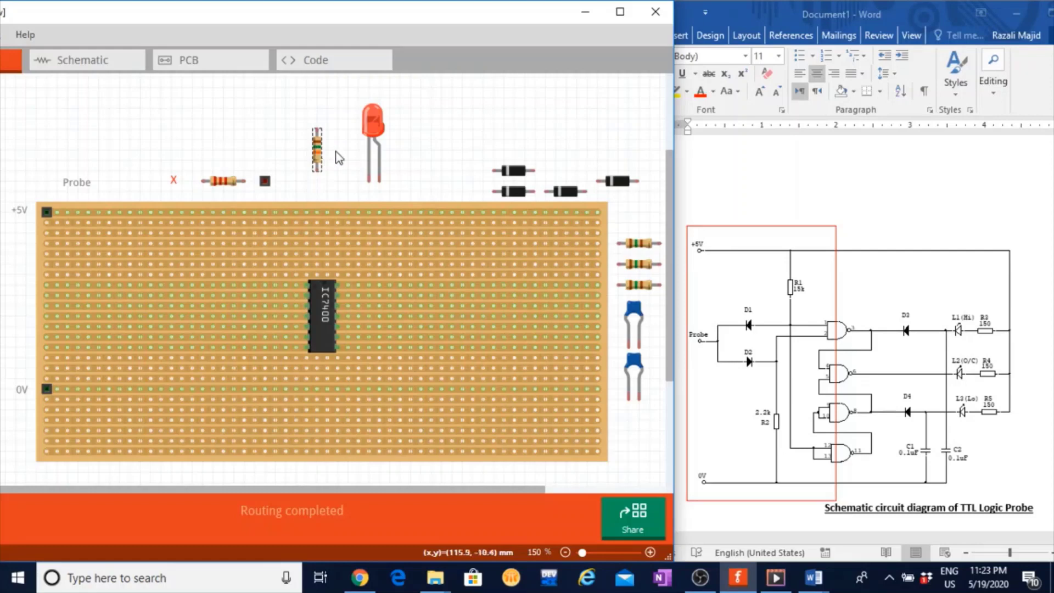
left_click(327, 174)
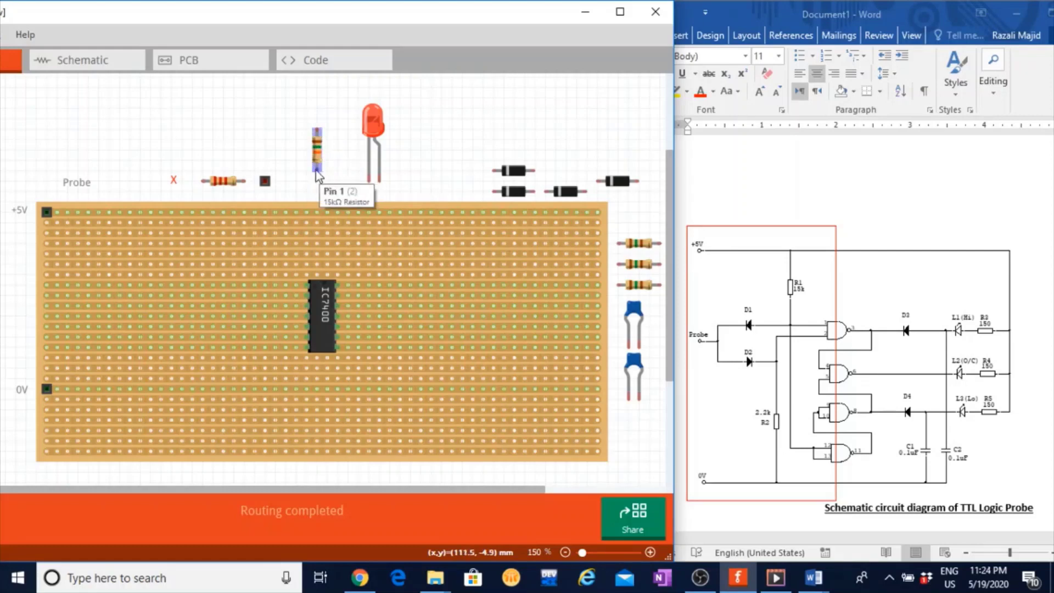
Step: Stretch and reshape R1's upper and lower leads into vertical legs
left_click_drag(318, 171, 317, 189)
left_click_drag(316, 130, 316, 104)
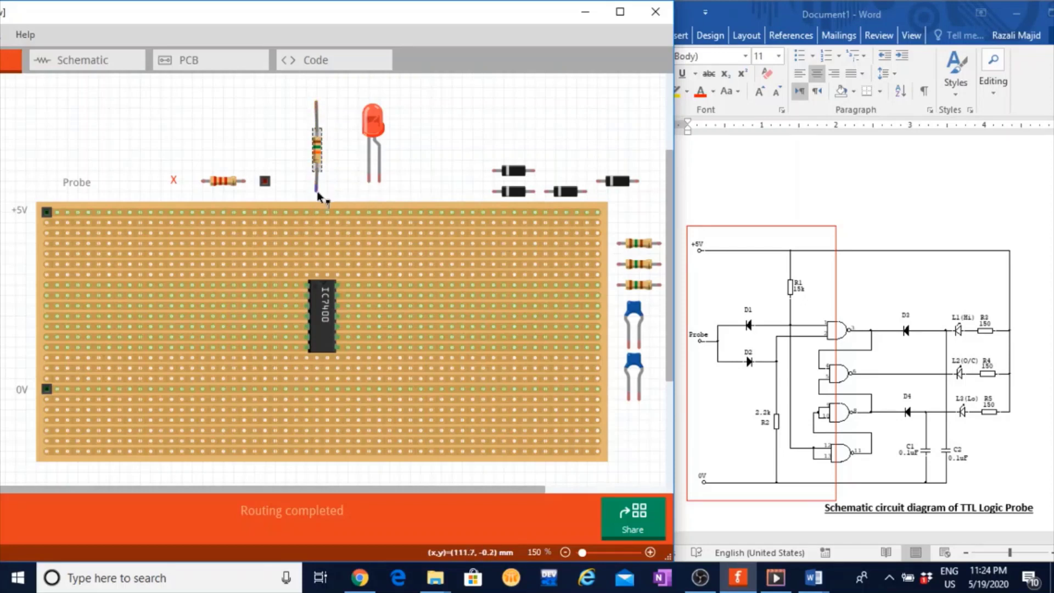
left_click_drag(317, 191, 350, 169)
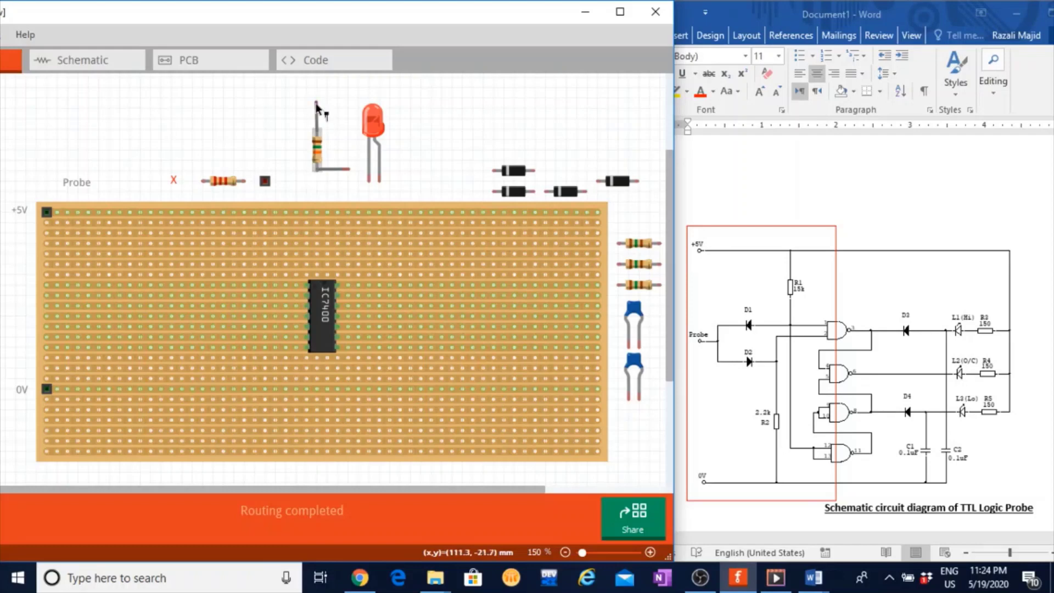
mouse_move(316, 104)
left_mouse_down()
mouse_move(342, 109)
mouse_move(351, 131)
mouse_move(315, 102)
left_mouse_up()
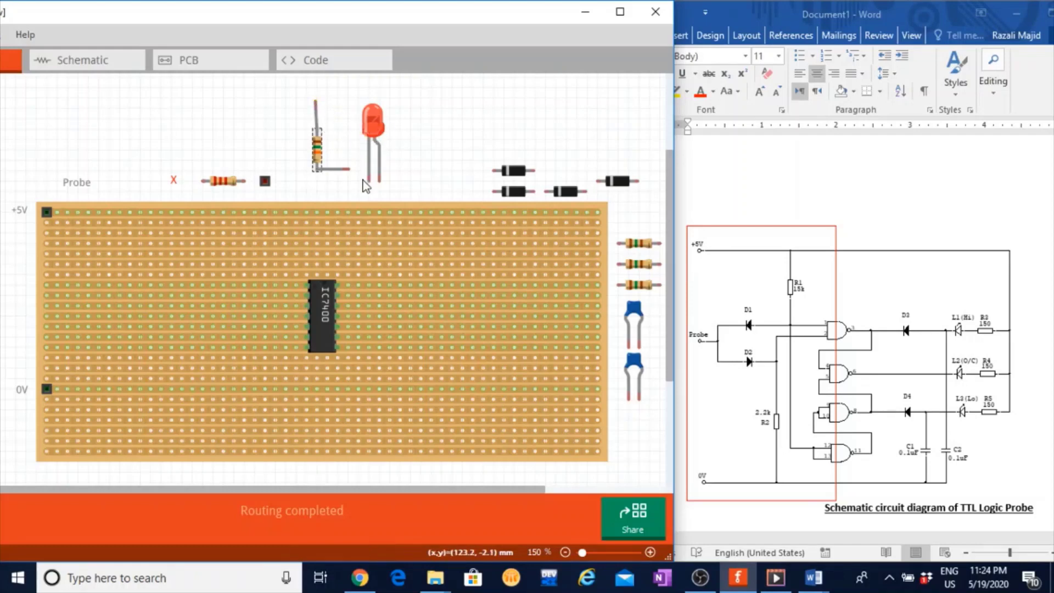
left_click_drag(349, 170, 317, 195)
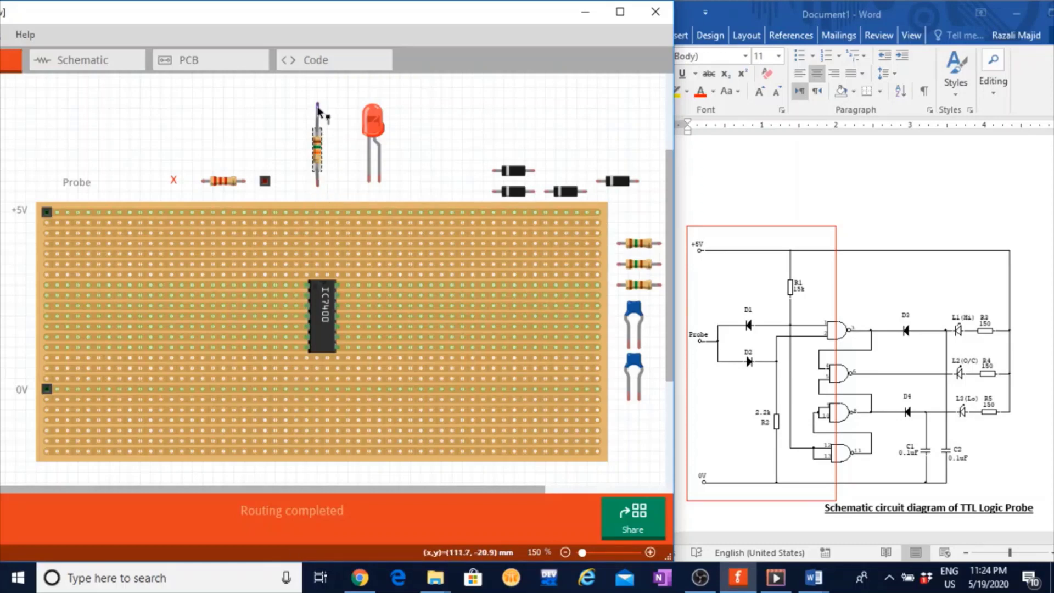
Step: Mount R1 upright from the +5V top strip, one column left of the IC7400
left_click_drag(315, 114, 319, 117)
left_click_drag(323, 156, 288, 245)
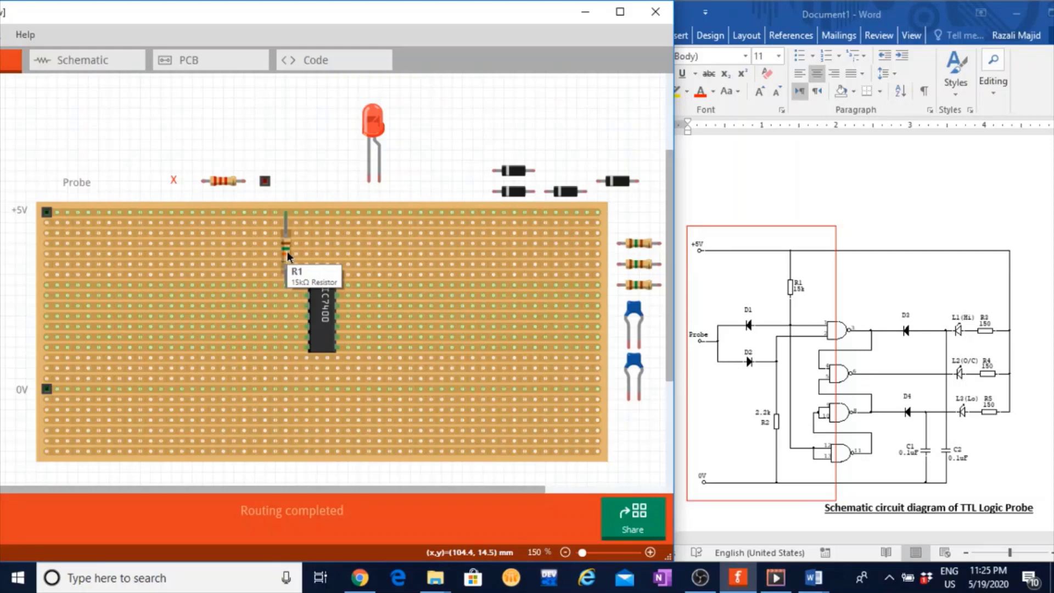
left_click_drag(287, 251, 268, 253)
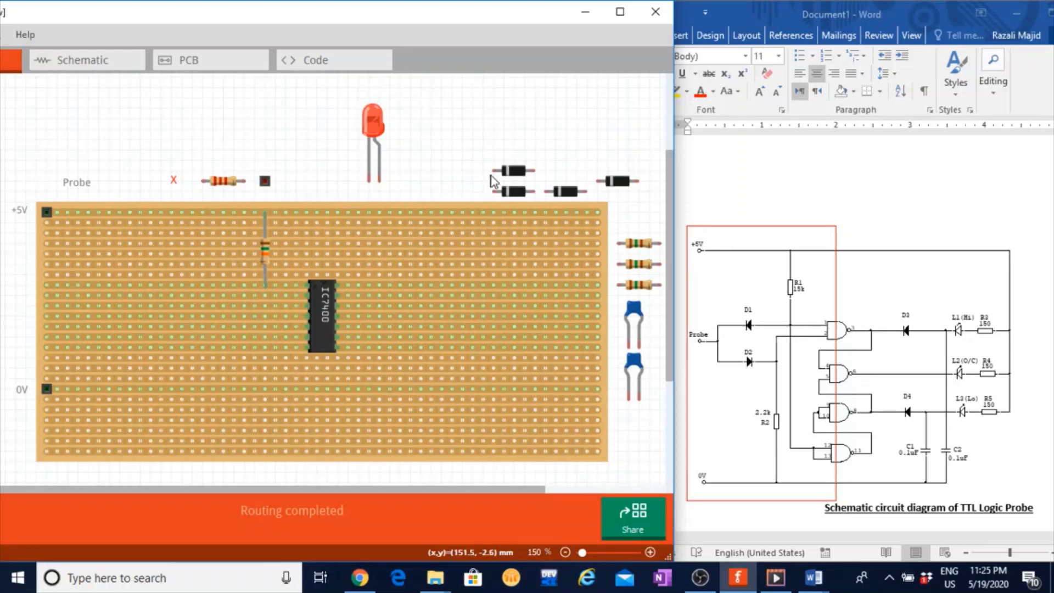
Step: Turn a diode upright and set it on the stripboard left of the IC7400
left_click_drag(511, 174, 357, 192)
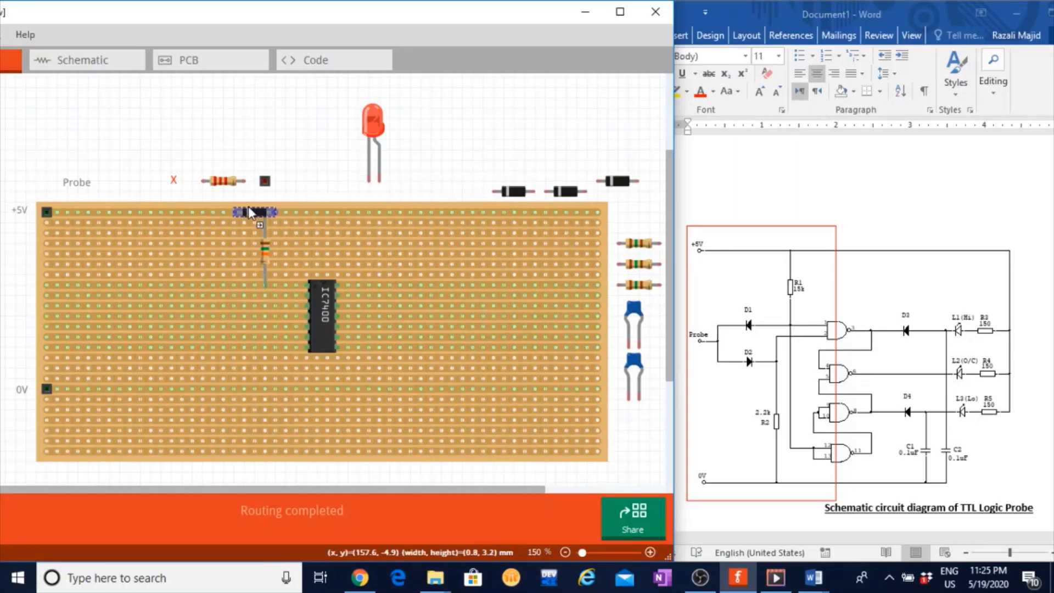
left_click_drag(248, 211, 253, 145)
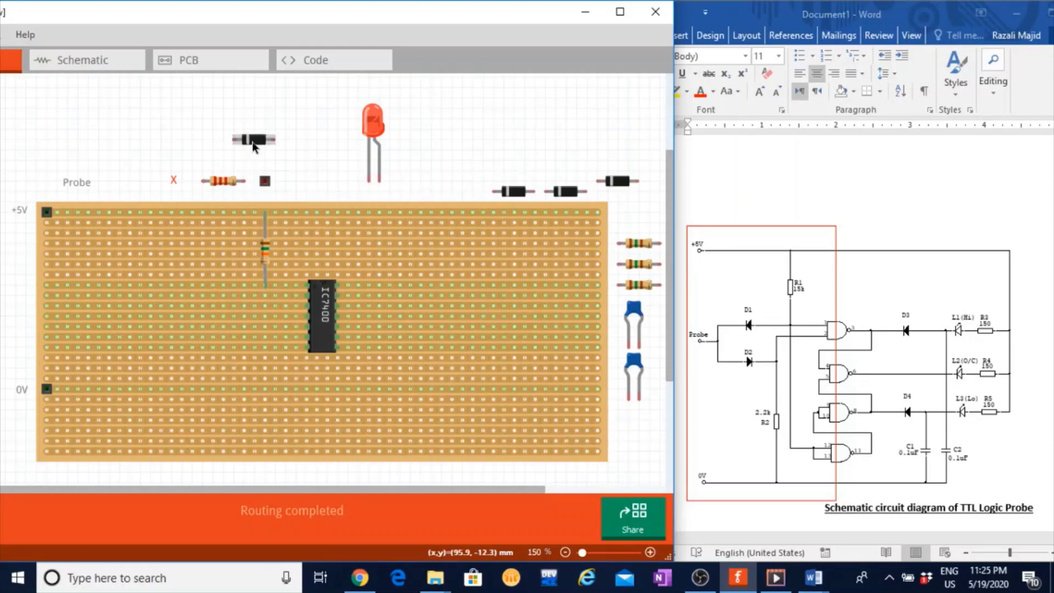
right_click(253, 146)
mouse_move(311, 150)
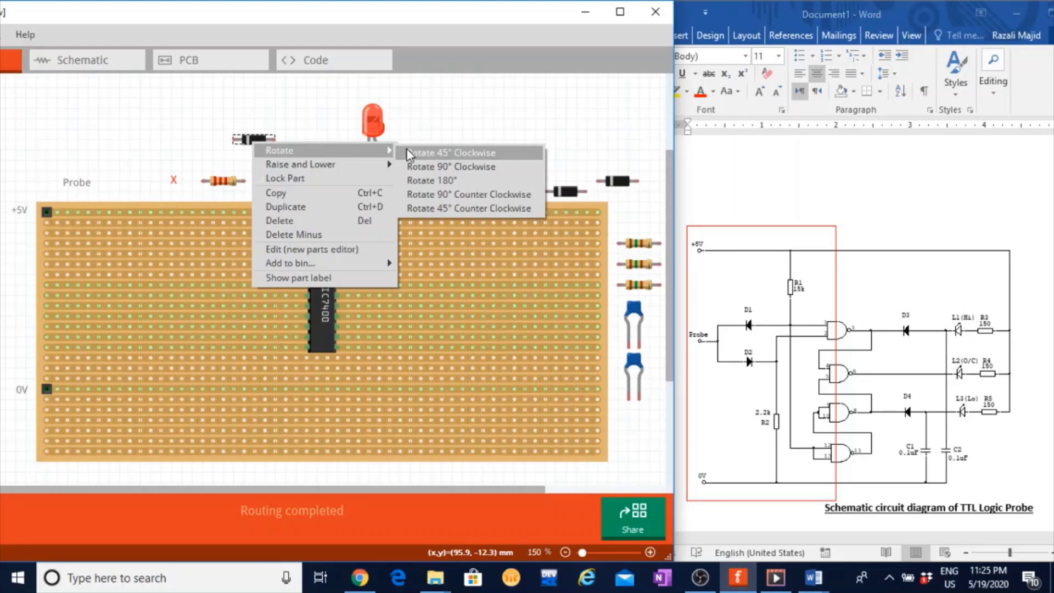
left_click(447, 165)
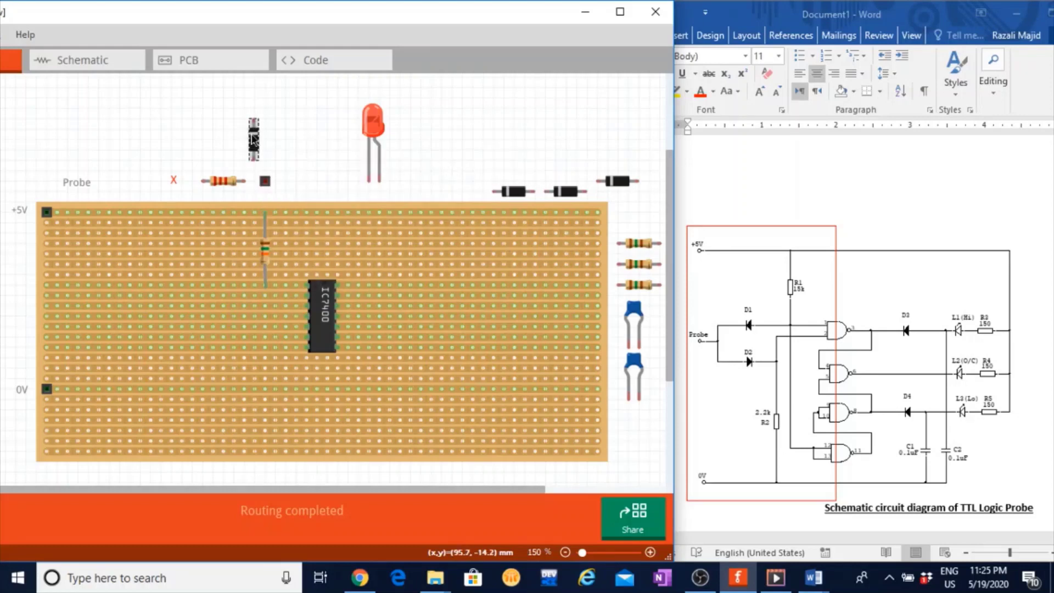
left_click_drag(254, 138, 225, 263)
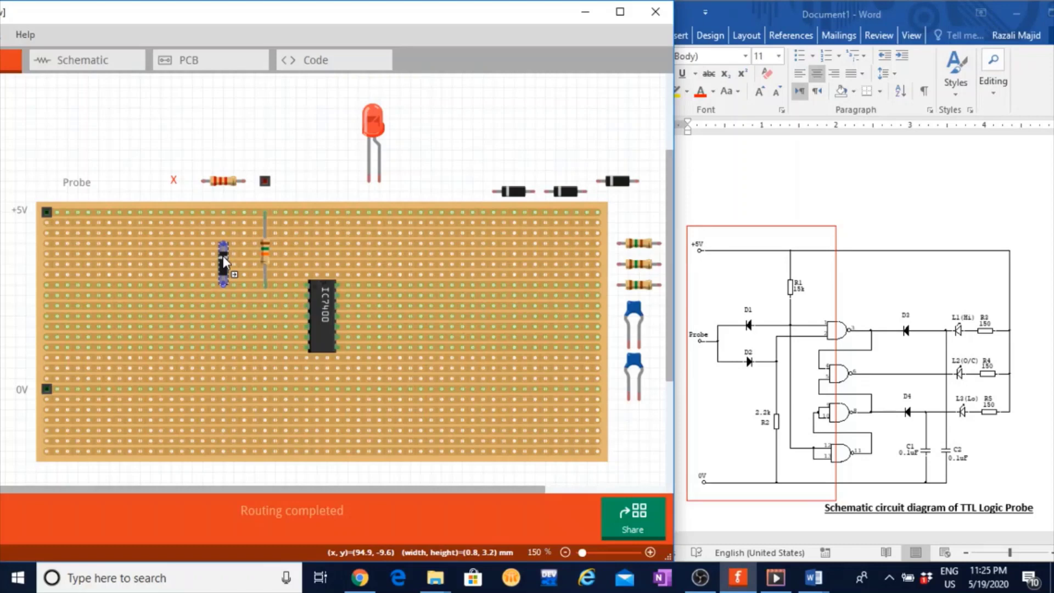
left_click_drag(225, 260, 224, 262)
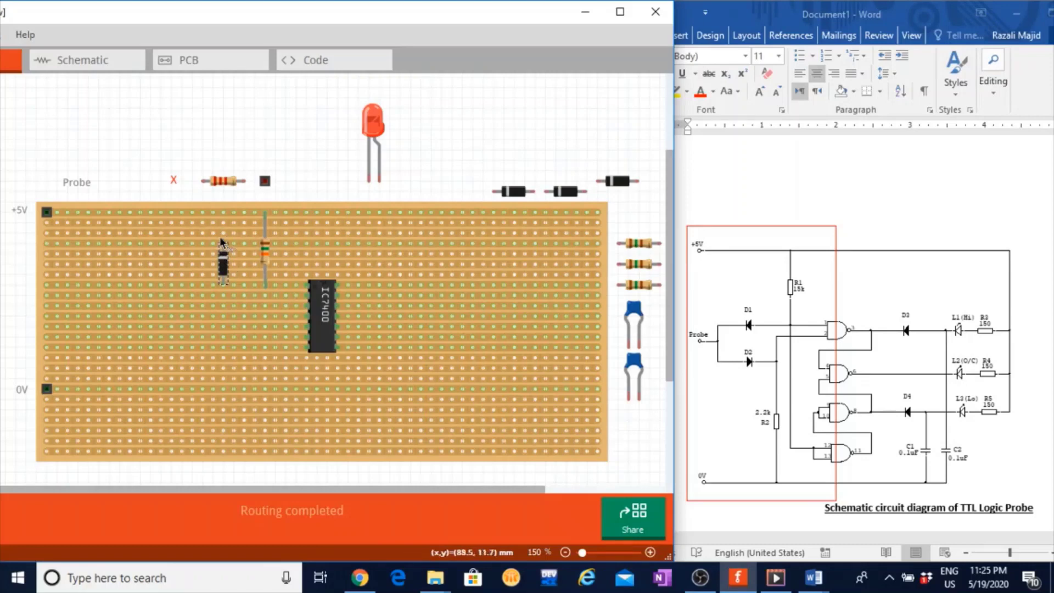
Step: Rotate the diode 180° and move it down one strip row
right_click(224, 269)
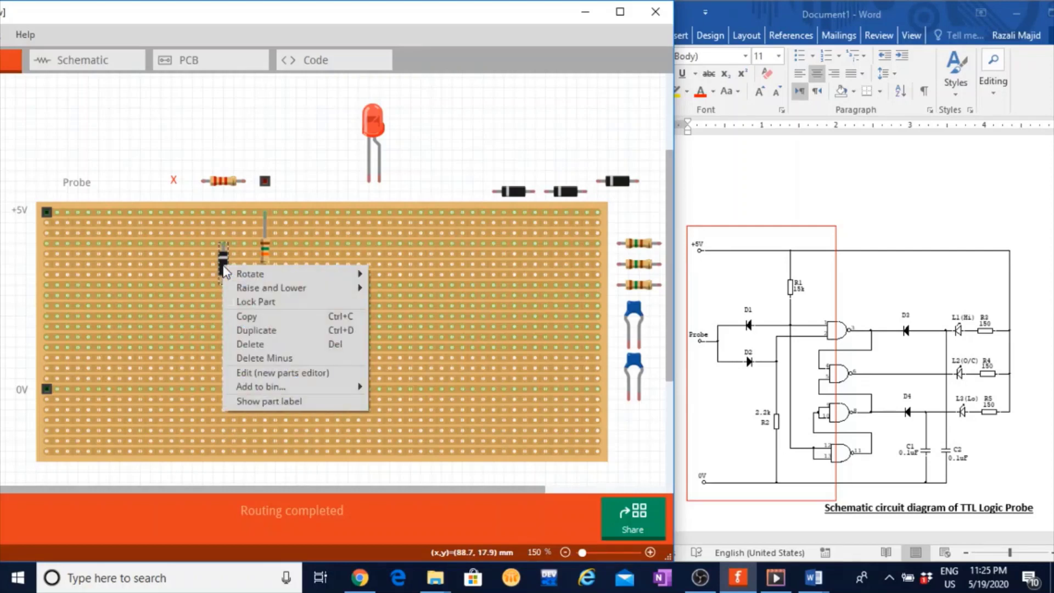
mouse_move(301, 273)
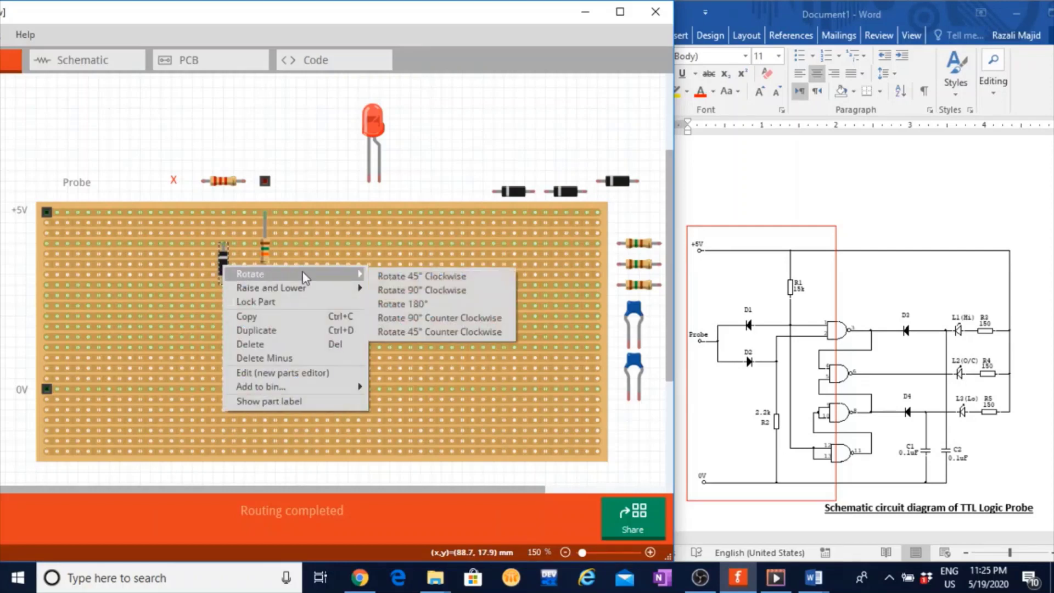
left_click(402, 305)
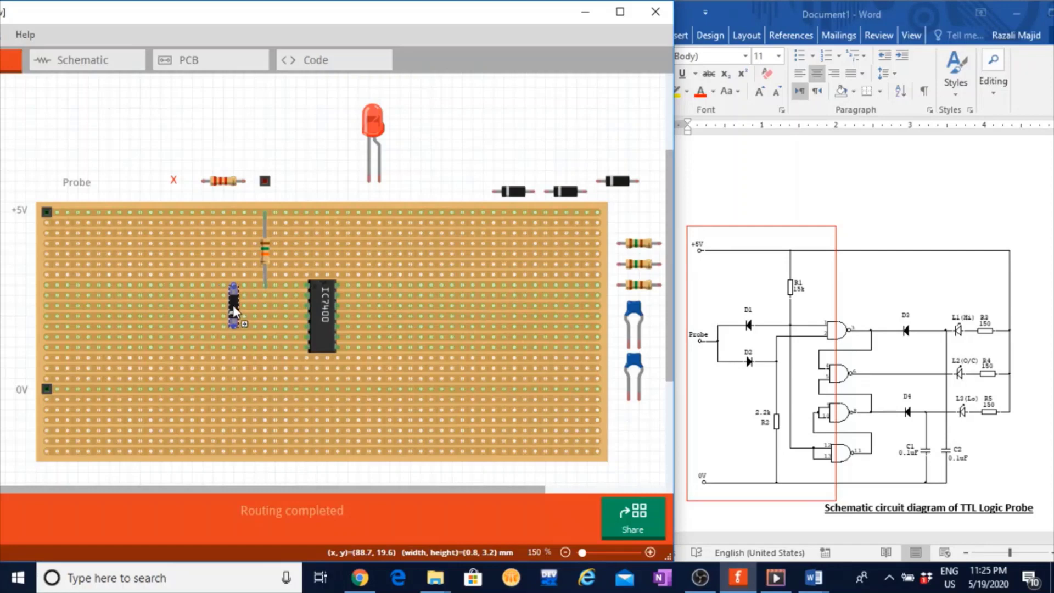
left_click(236, 315)
left_click_drag(233, 316, 235, 342)
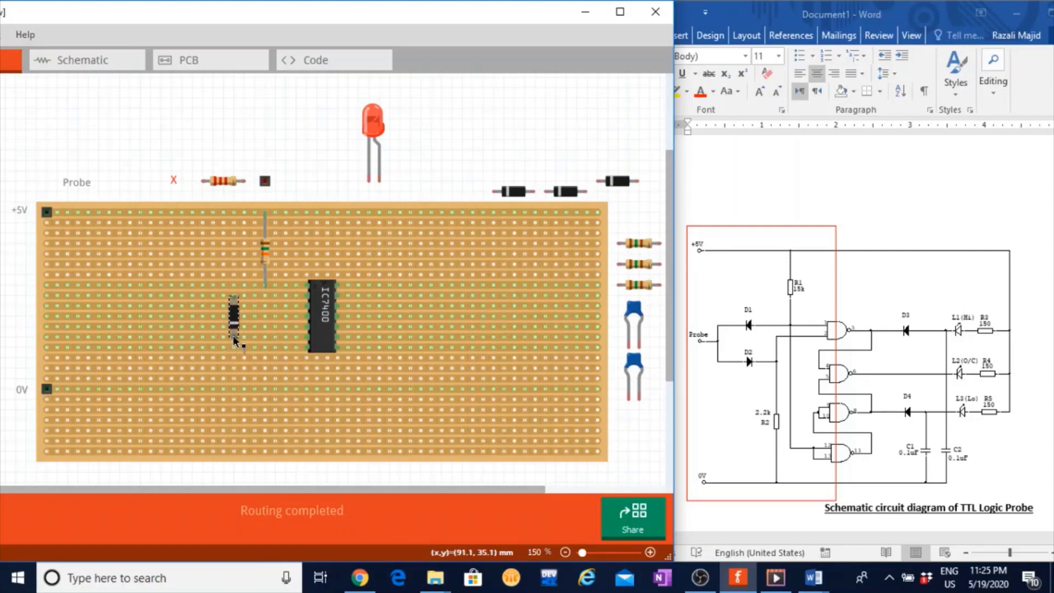
Step: Stretch the first diode's lower leg down one hole and realign its upper leg to its strip row
scroll(234, 331, "up", 5, "ctrl")
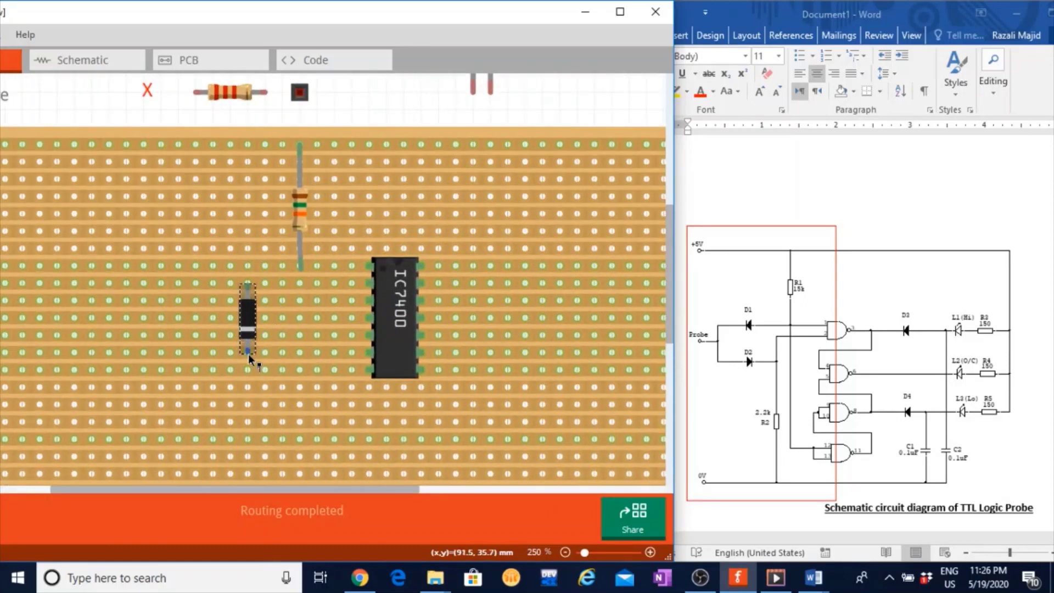
left_click_drag(248, 353, 248, 383)
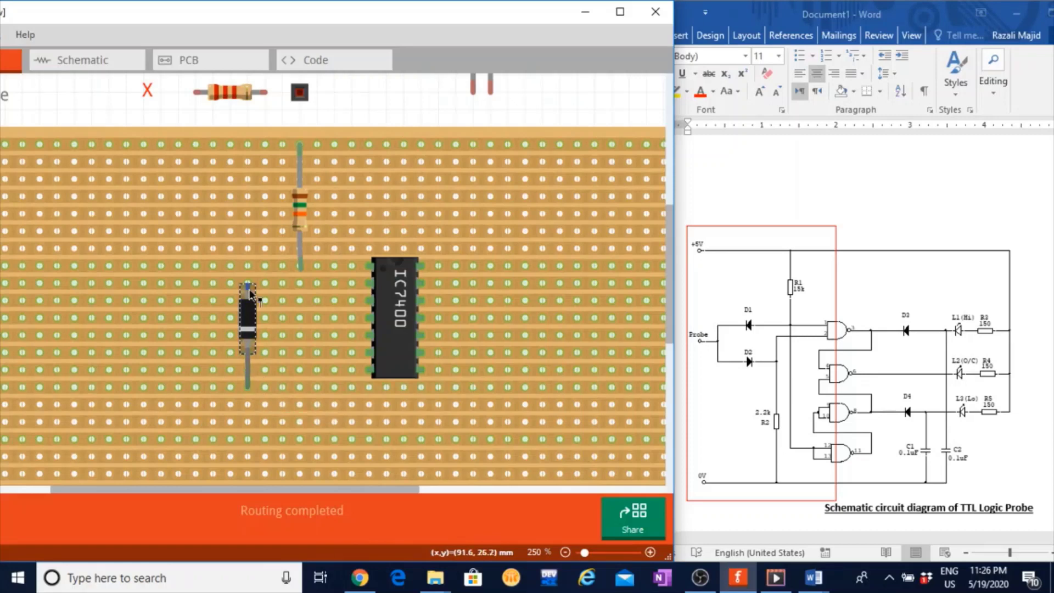
left_click_drag(248, 289, 248, 265)
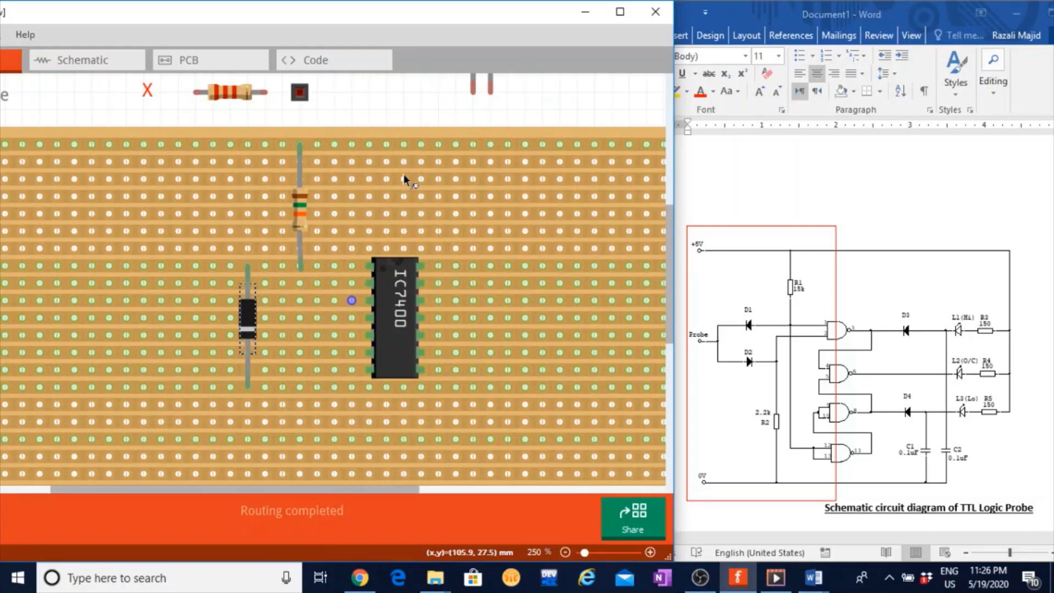
left_click(398, 101)
scroll(440, 93, "down", 2, "ctrl")
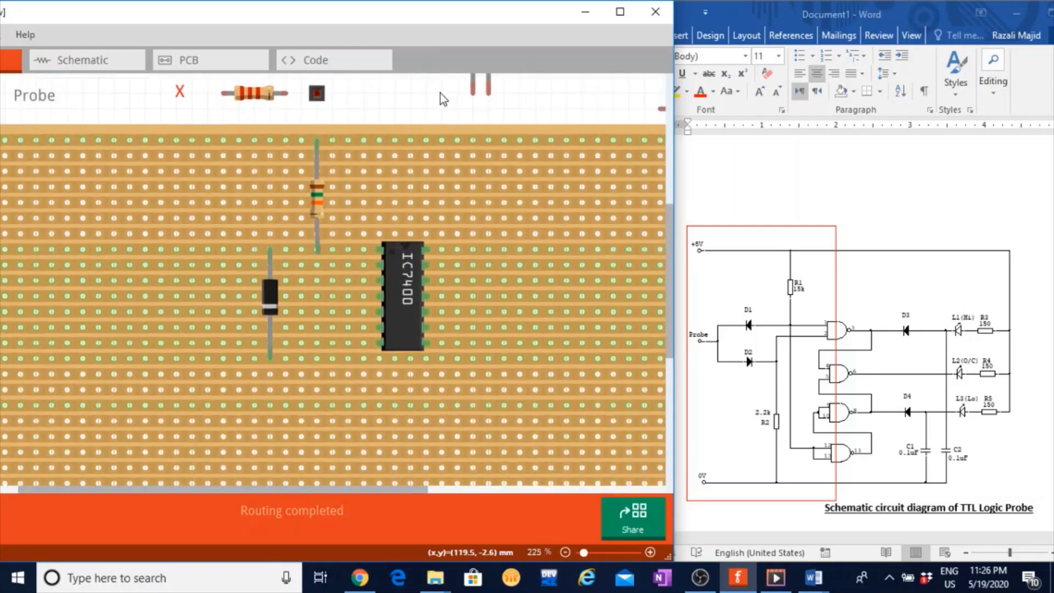
scroll(440, 94, "down", 2, "ctrl")
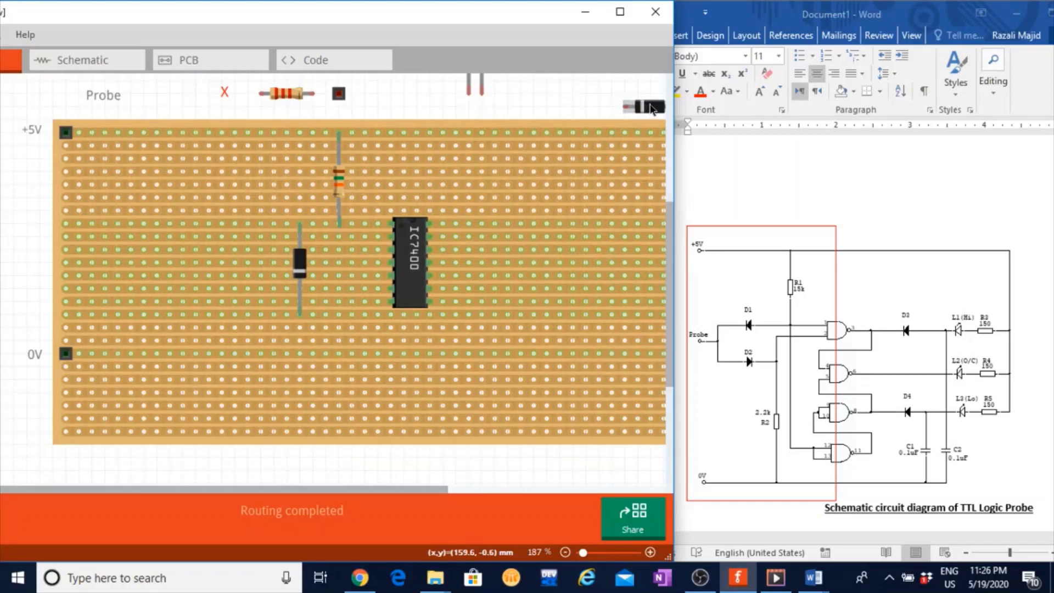
Step: Drop a second diode onto the stripboard and rotate it 90° clockwise to stand upright
left_click_drag(652, 108, 220, 295)
right_click(220, 291)
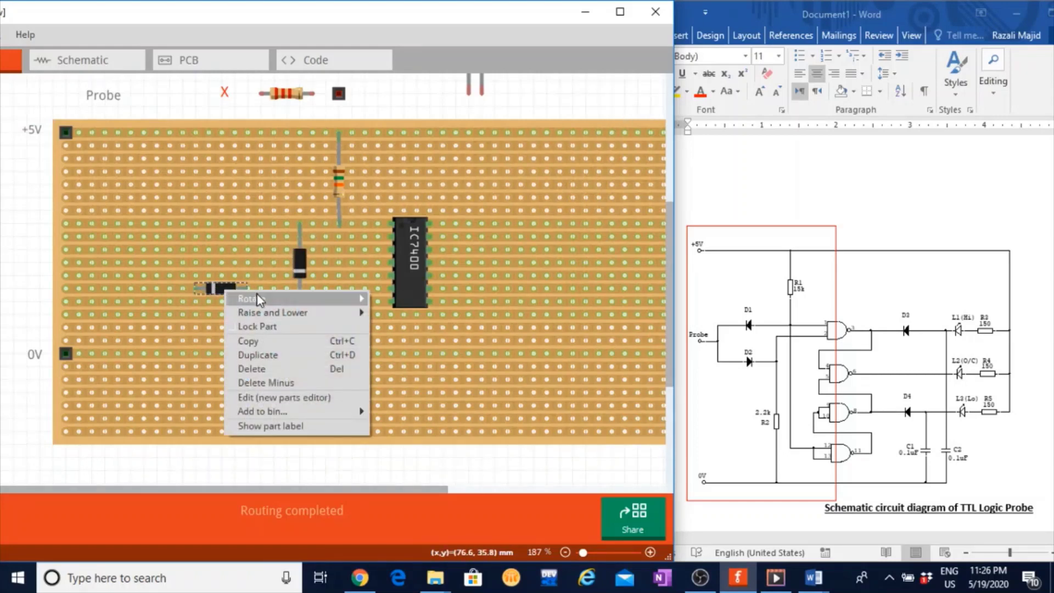
mouse_move(325, 298)
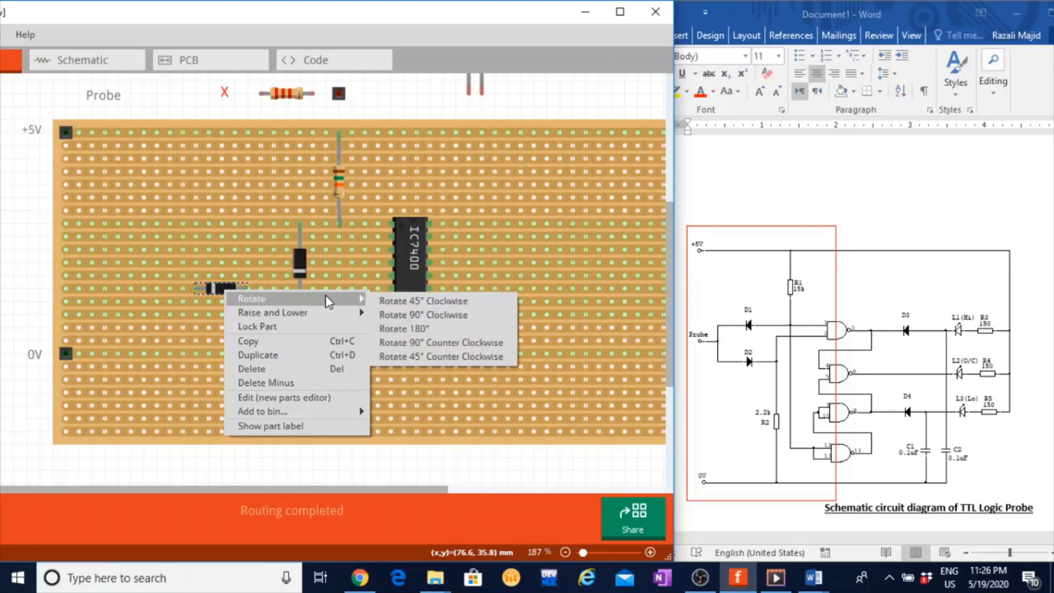
left_click(383, 318)
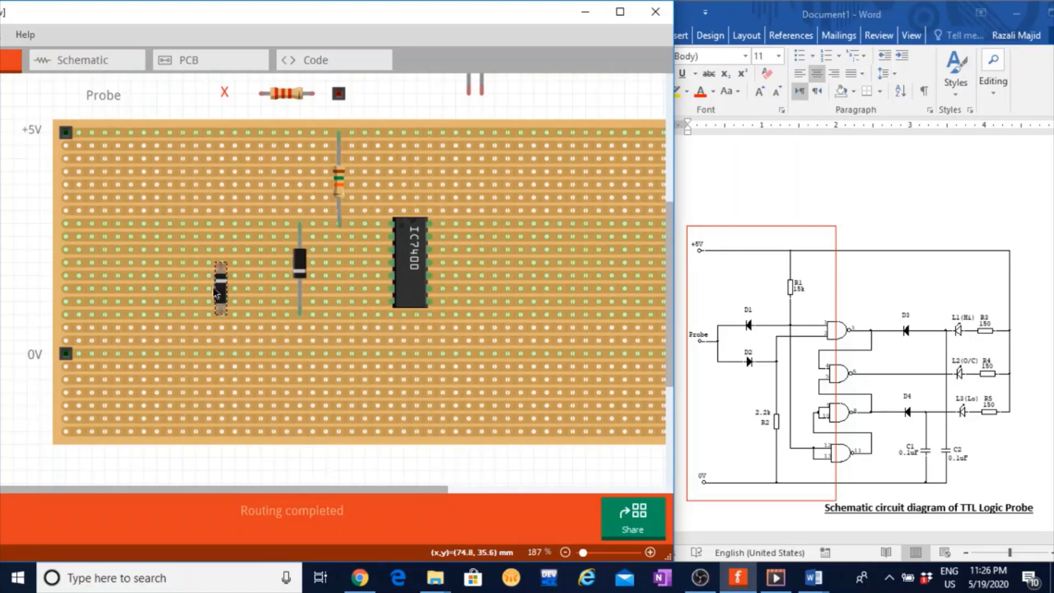
Step: Position diode D1 beside the first diode, three holes right and one strip row up
mouse_move(226, 288)
left_mouse_down()
mouse_move(242, 294)
mouse_move(244, 284)
left_mouse_up()
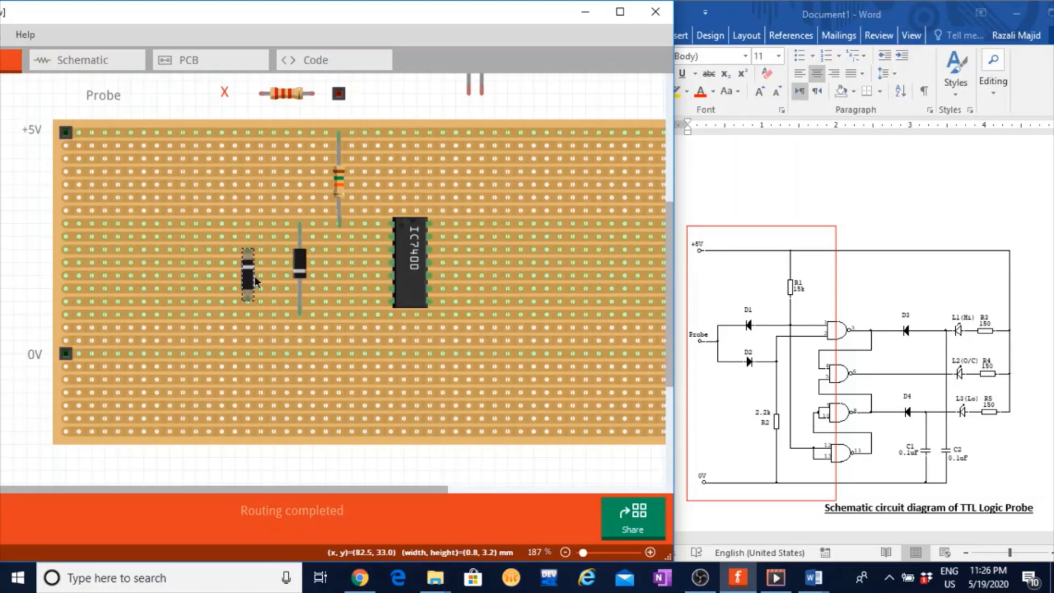
left_click_drag(256, 276, 261, 313)
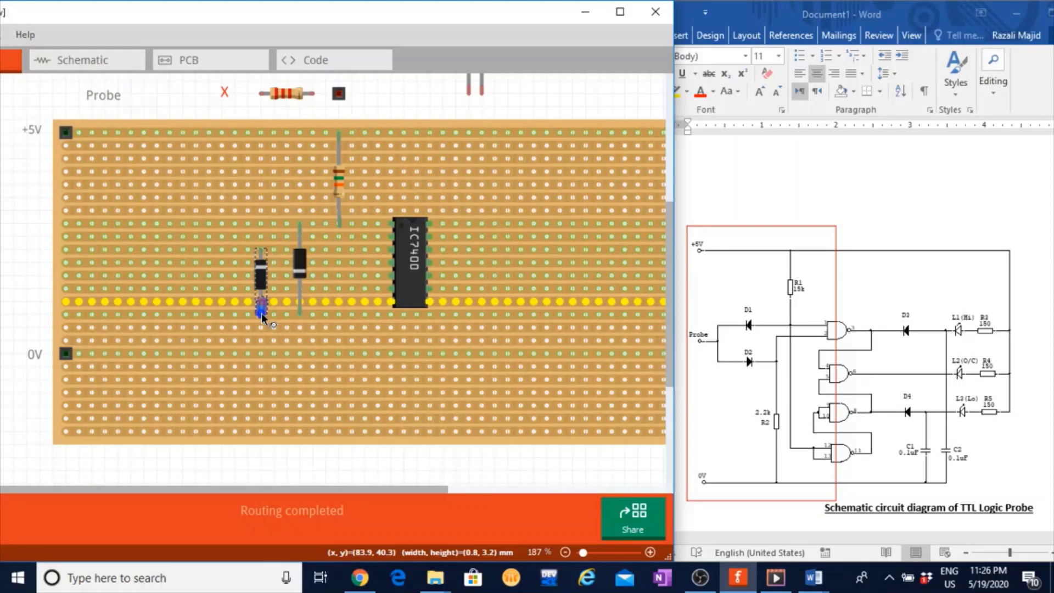
left_click(261, 255)
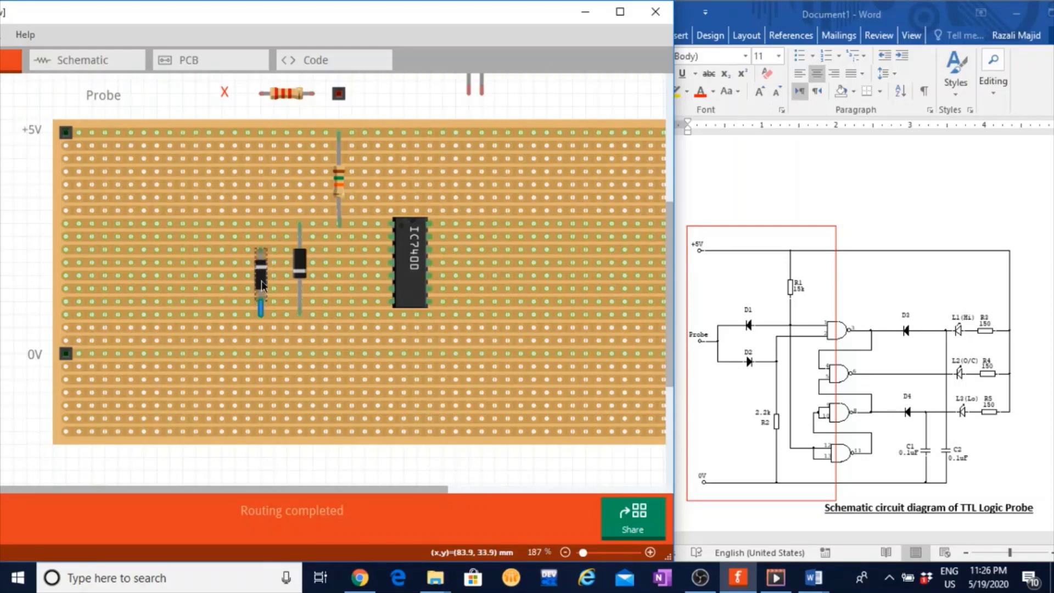
left_click(261, 309)
left_click(261, 301)
left_click_drag(260, 254, 262, 239)
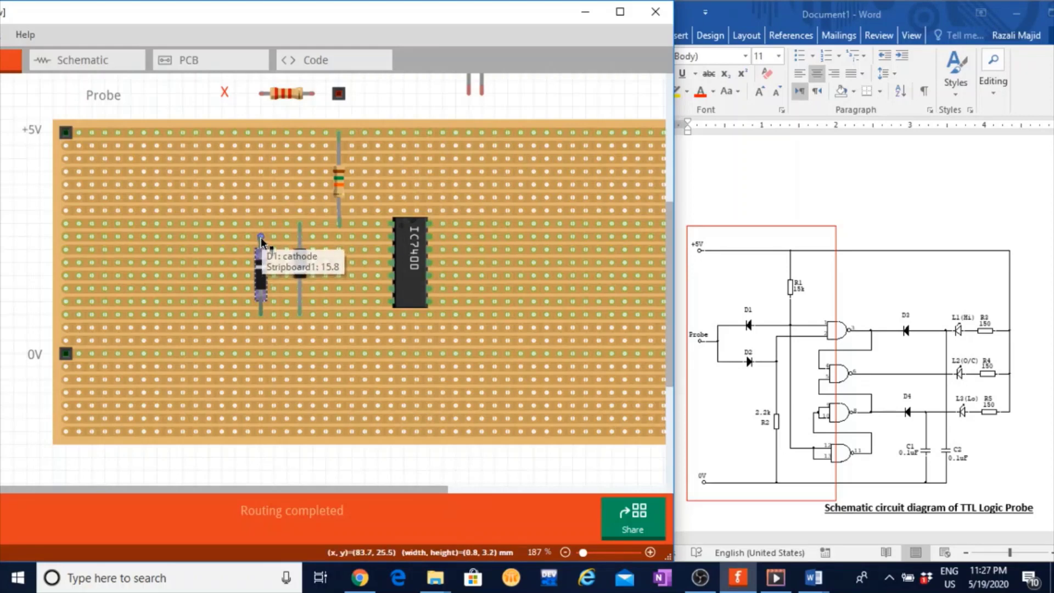
left_click(34, 272)
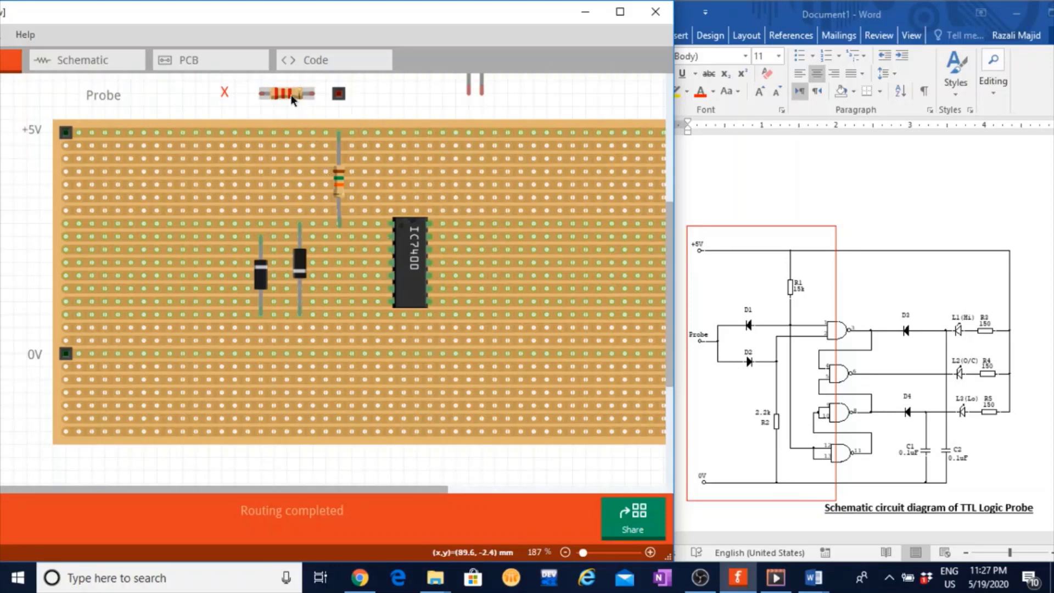
Step: Place a resistor rotated 90° clockwise, two rows lower, with its bottom lead stretched one row
left_click_drag(294, 100, 205, 249)
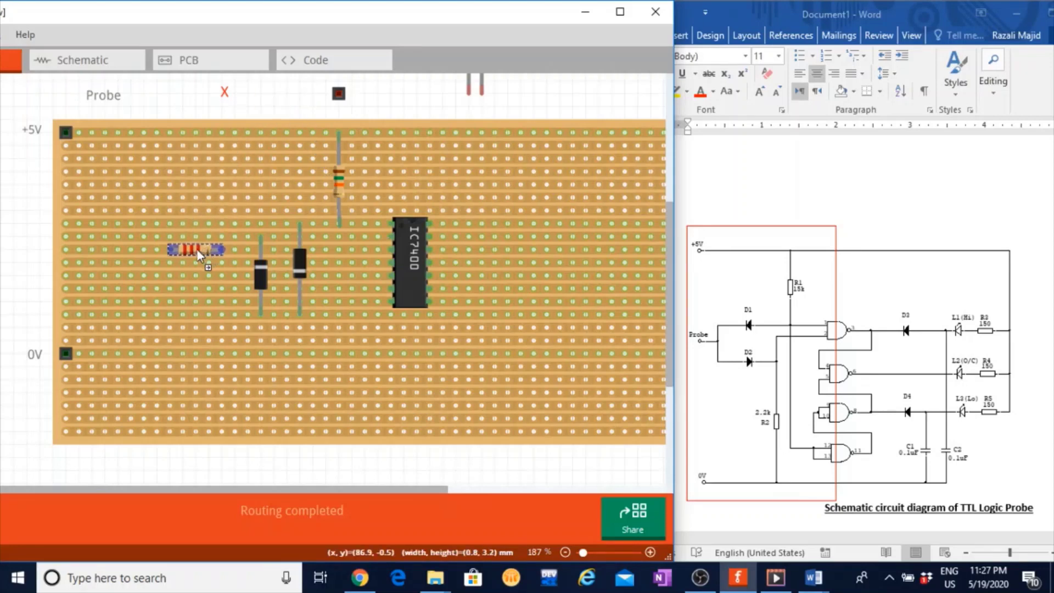
right_click(196, 249)
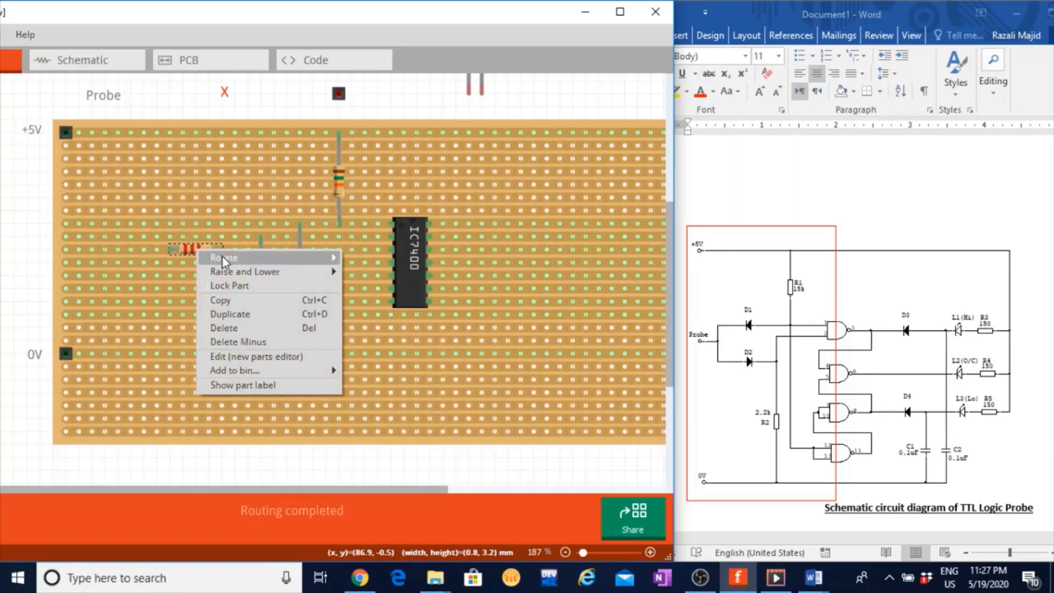
mouse_move(222, 255)
left_click(380, 274)
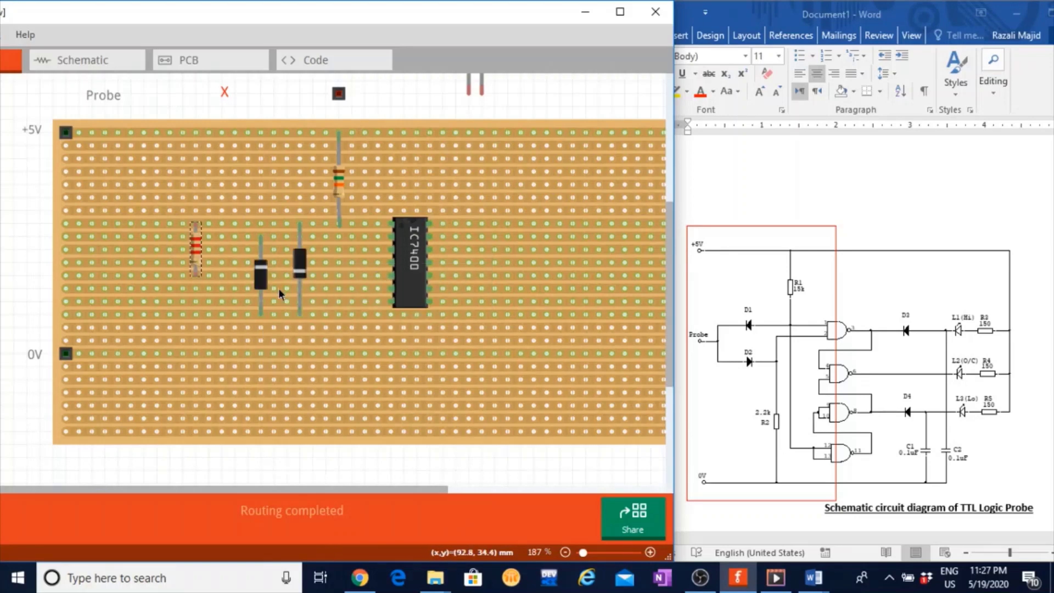
left_click_drag(194, 245, 200, 264)
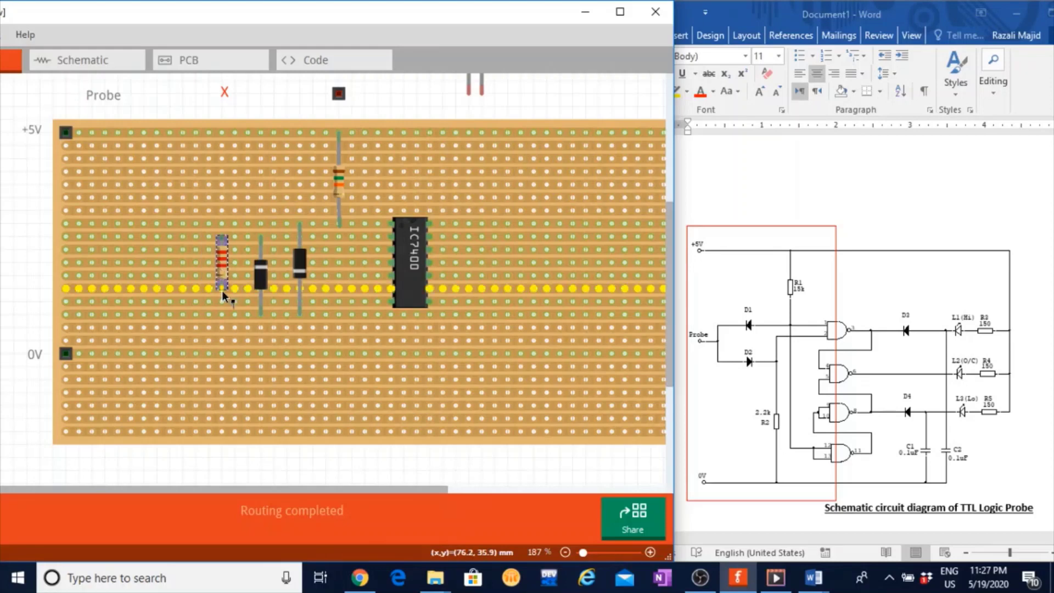
left_click_drag(222, 291, 221, 302)
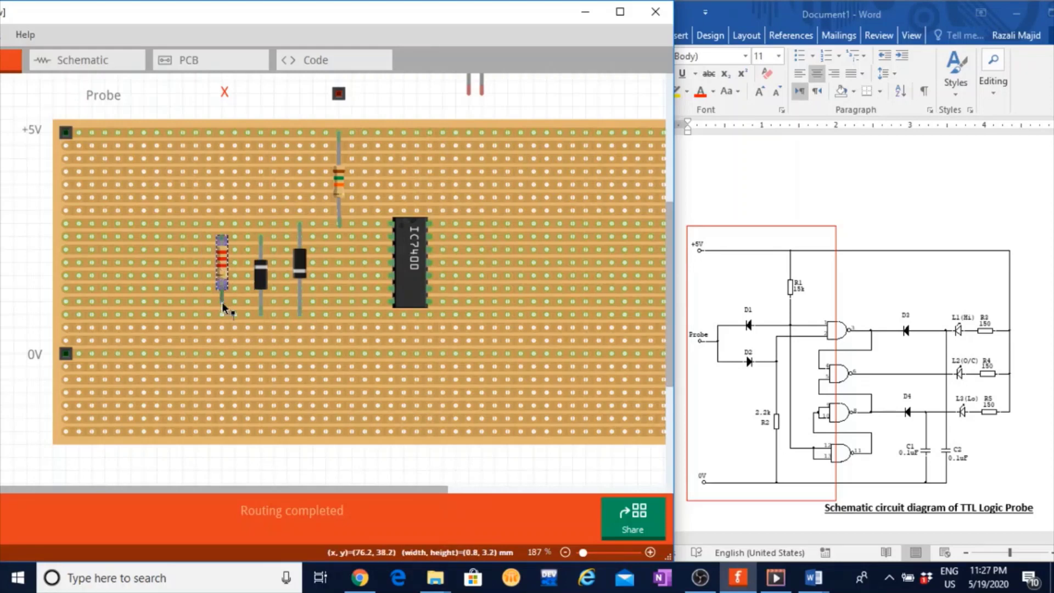
left_click(33, 265)
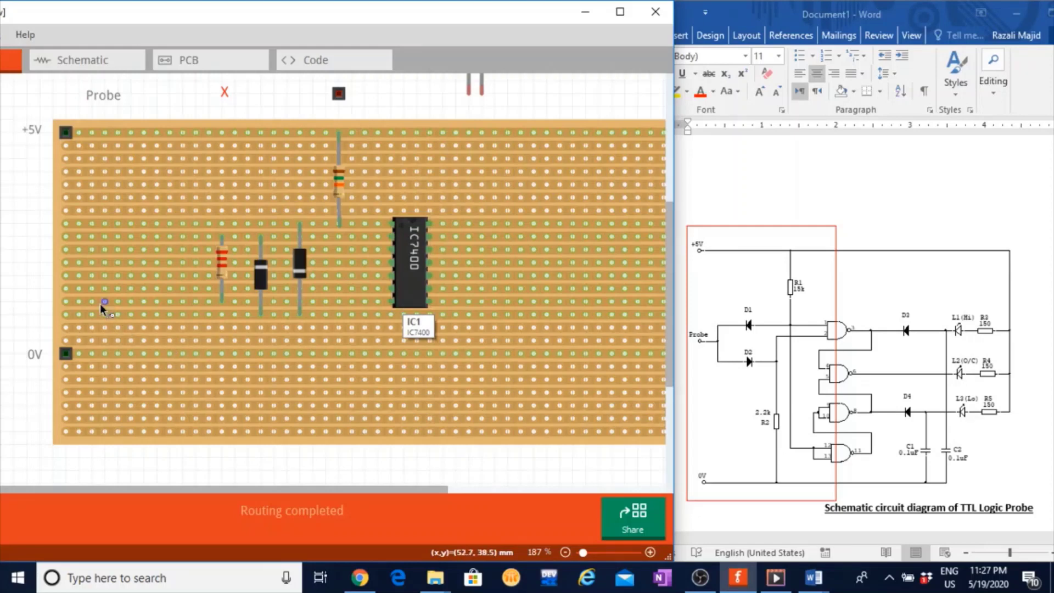
Step: Run a link wire down to a lower strip beside 0V and colour it black
left_click_drag(103, 301, 104, 353)
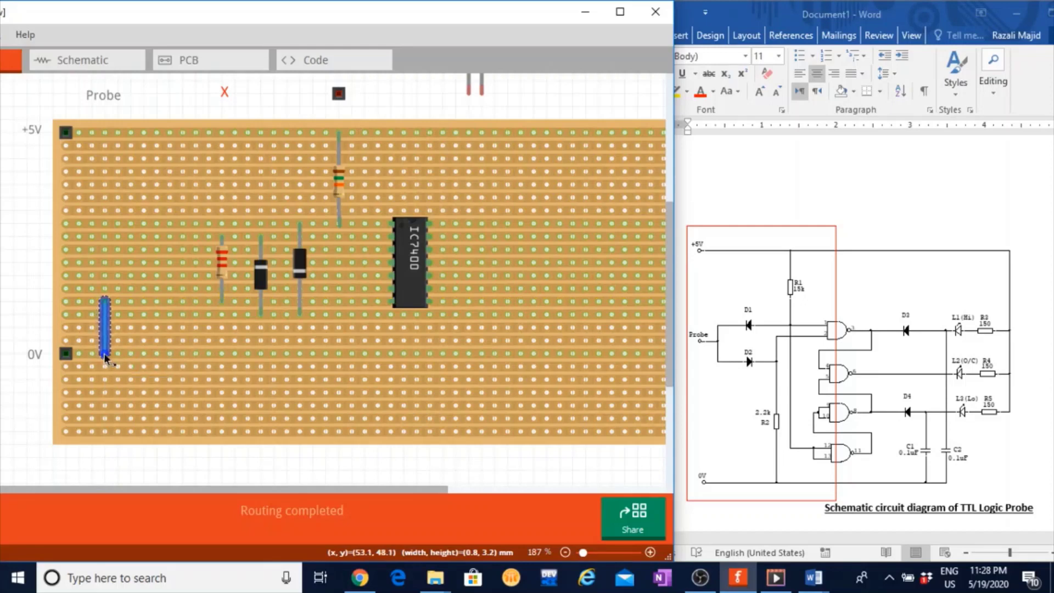
right_click(106, 321)
mouse_move(159, 343)
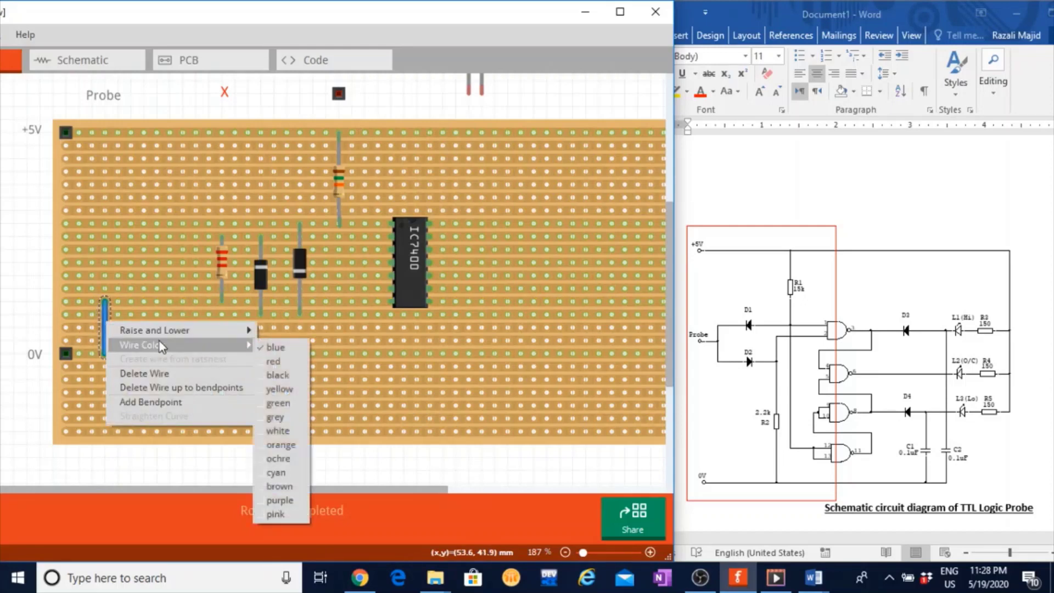
left_click(277, 374)
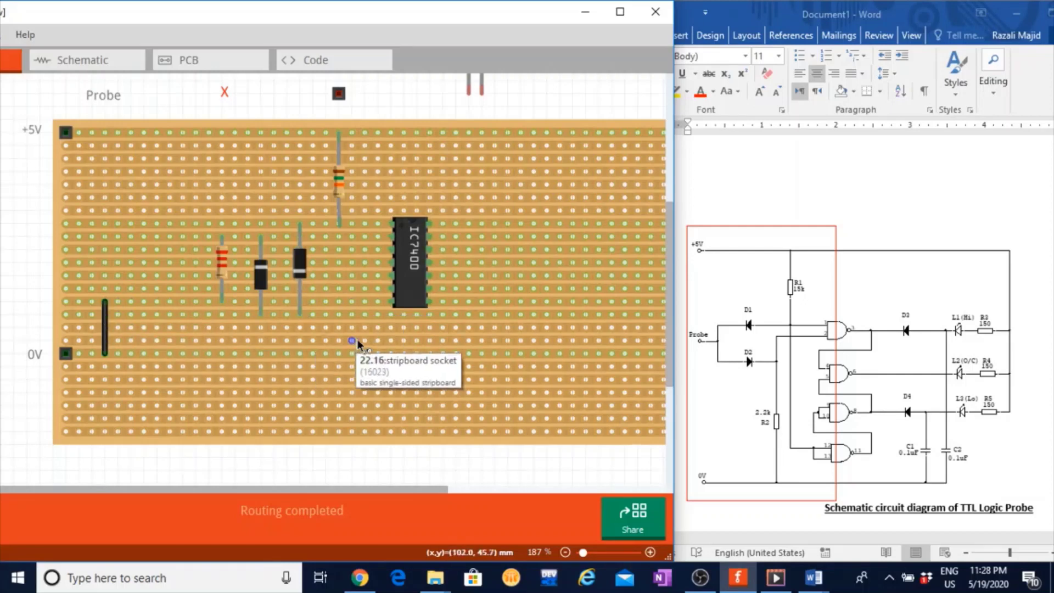
Step: Draw a red link wire dropping from the +5V strip just right of the IC7400
left_click(456, 132)
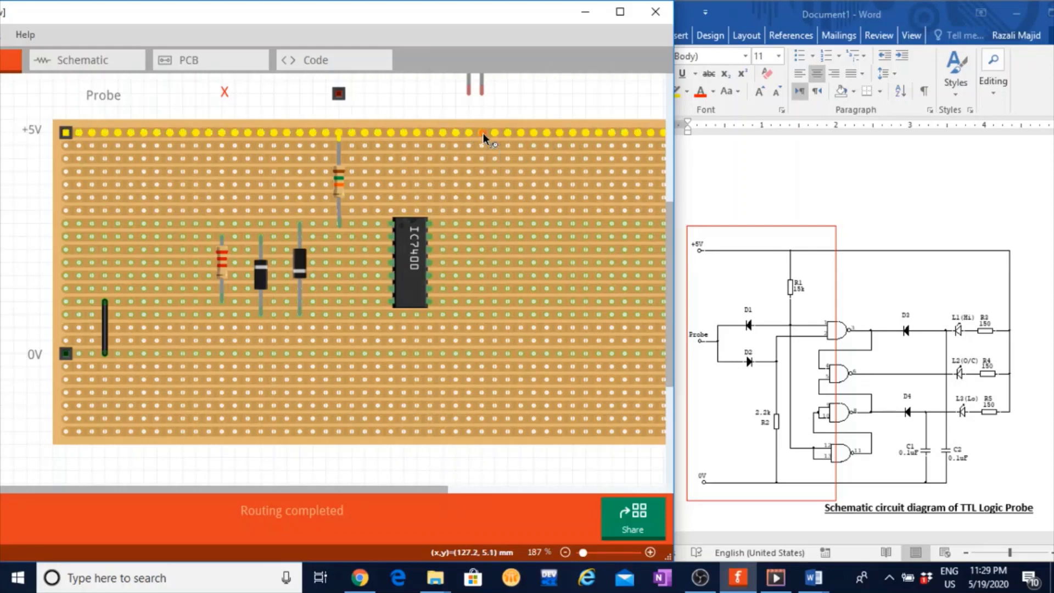
left_click_drag(483, 133, 482, 228)
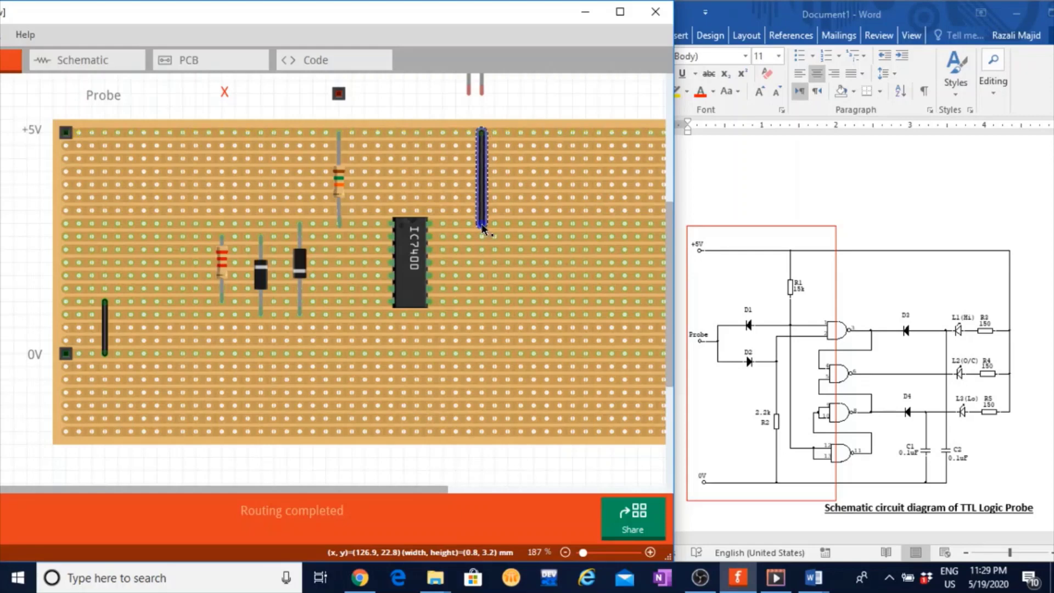
right_click(482, 180)
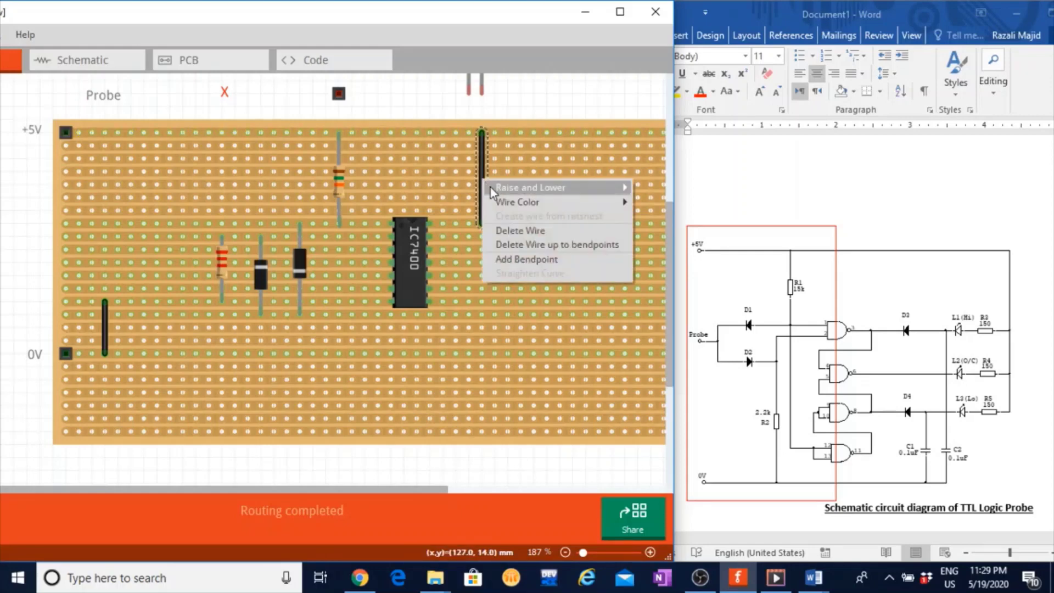
mouse_move(491, 187)
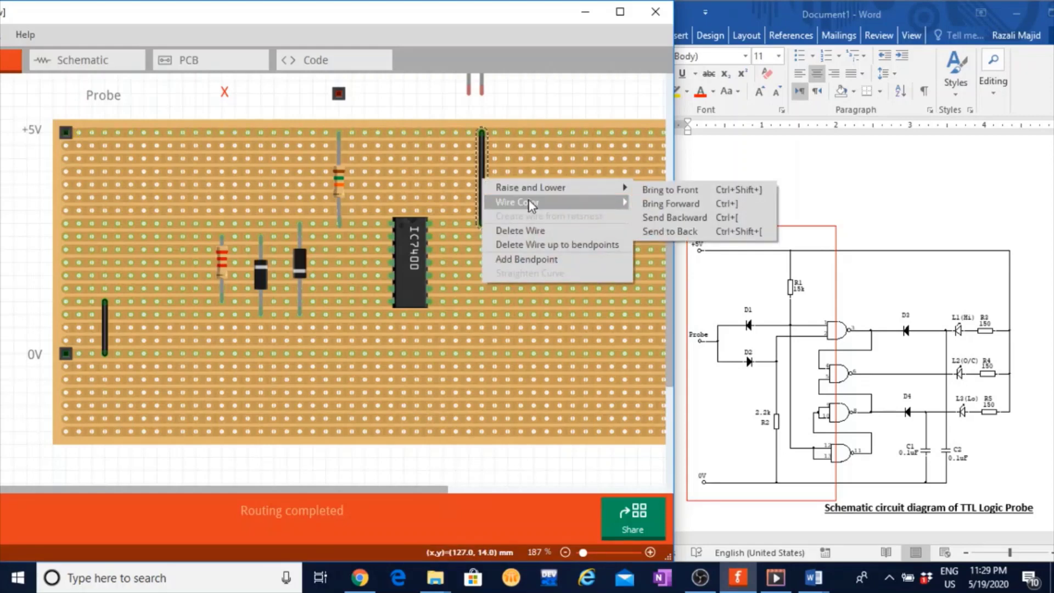
mouse_move(524, 201)
left_click(653, 222)
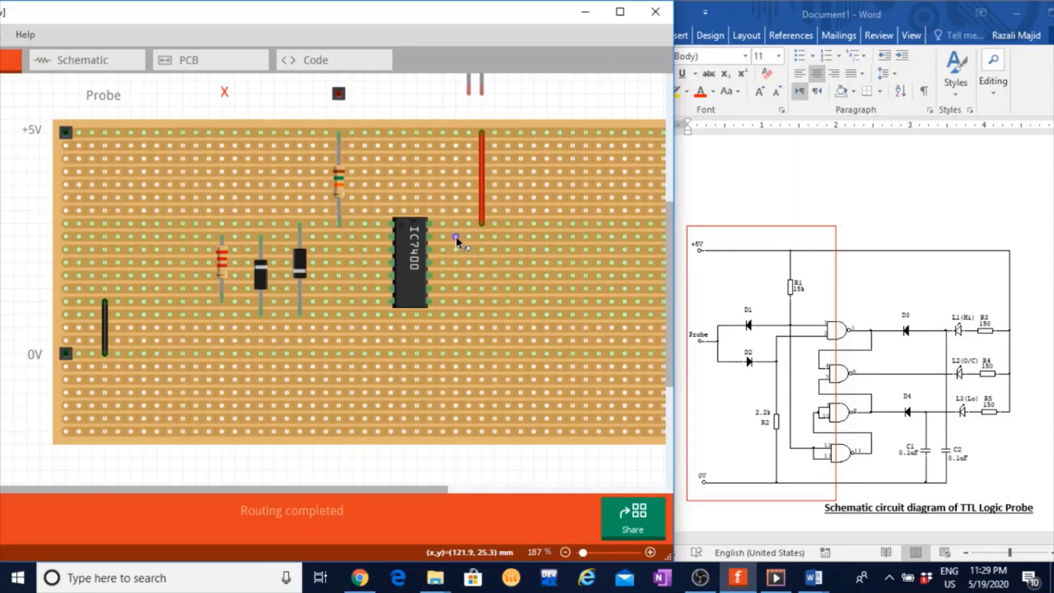
Step: Draw five short blue link wires bridging neighbouring strips left and right of the IC7400
left_click_drag(455, 235, 456, 250)
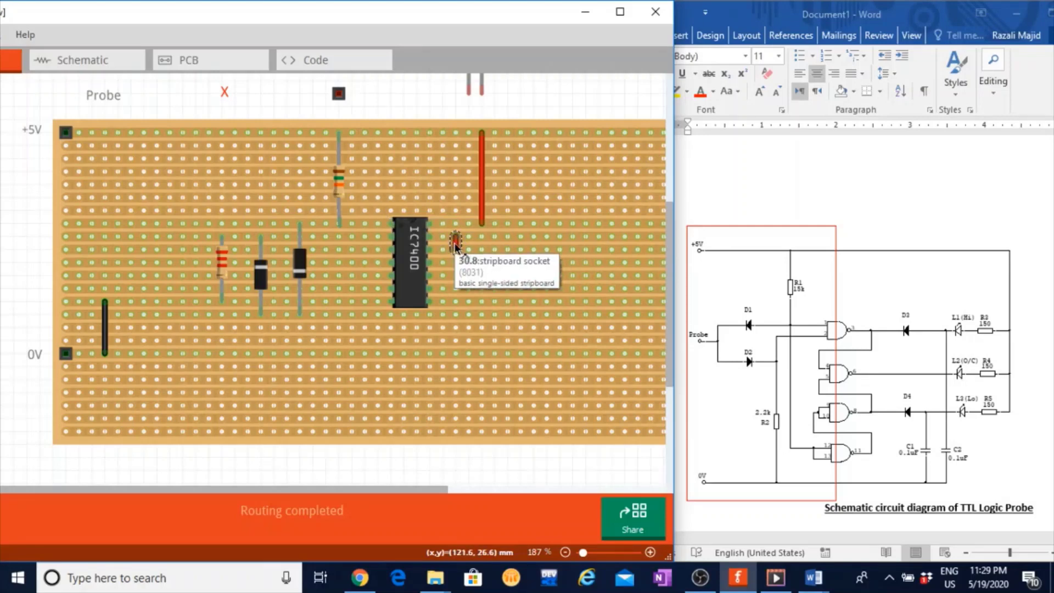
right_click(455, 243)
mouse_move(492, 269)
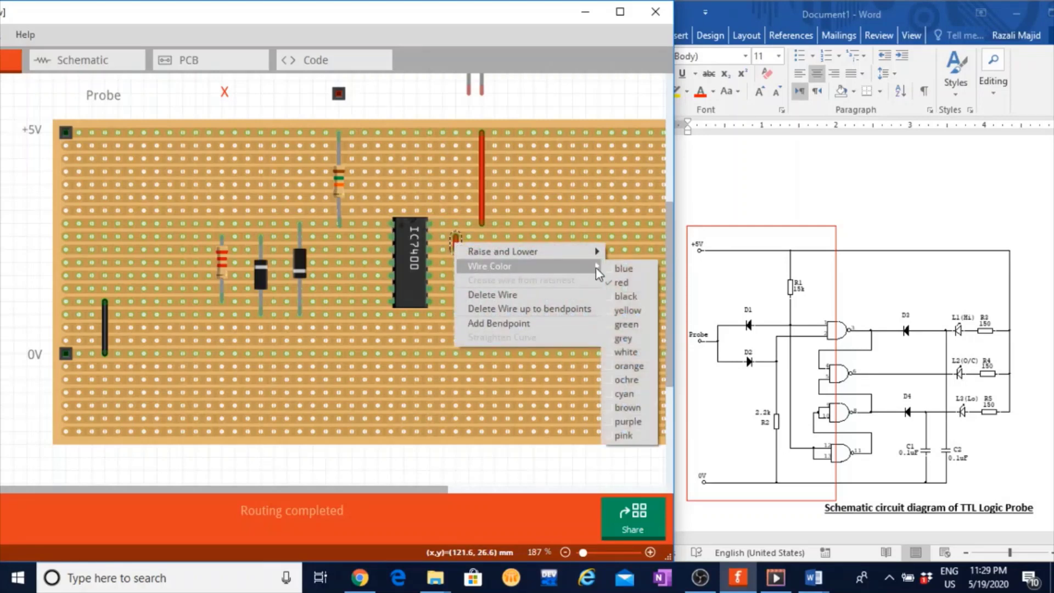
left_click(620, 269)
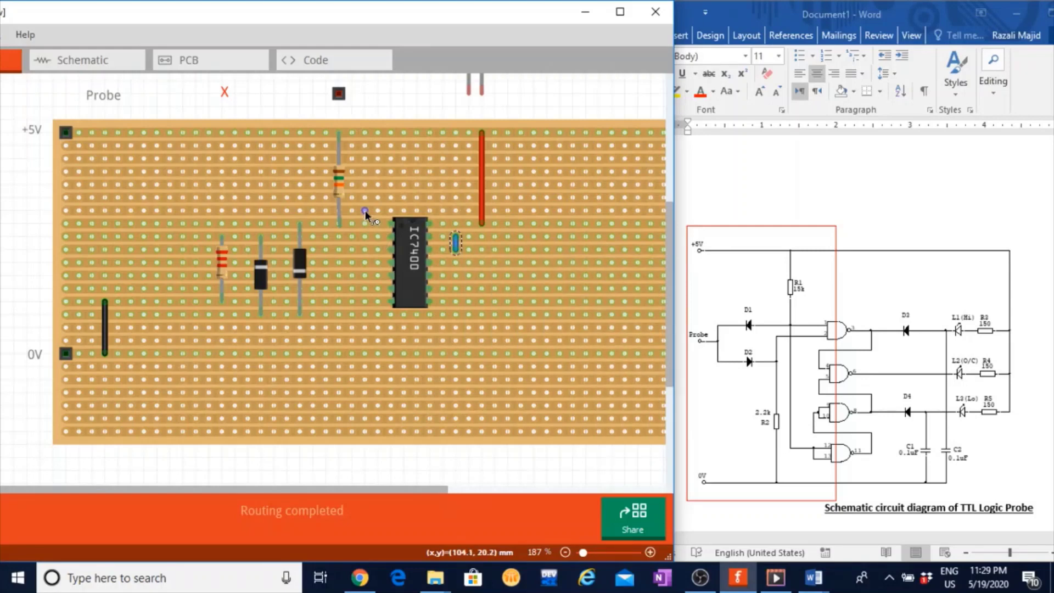
left_click_drag(364, 211, 364, 238)
left_click_drag(468, 211, 470, 239)
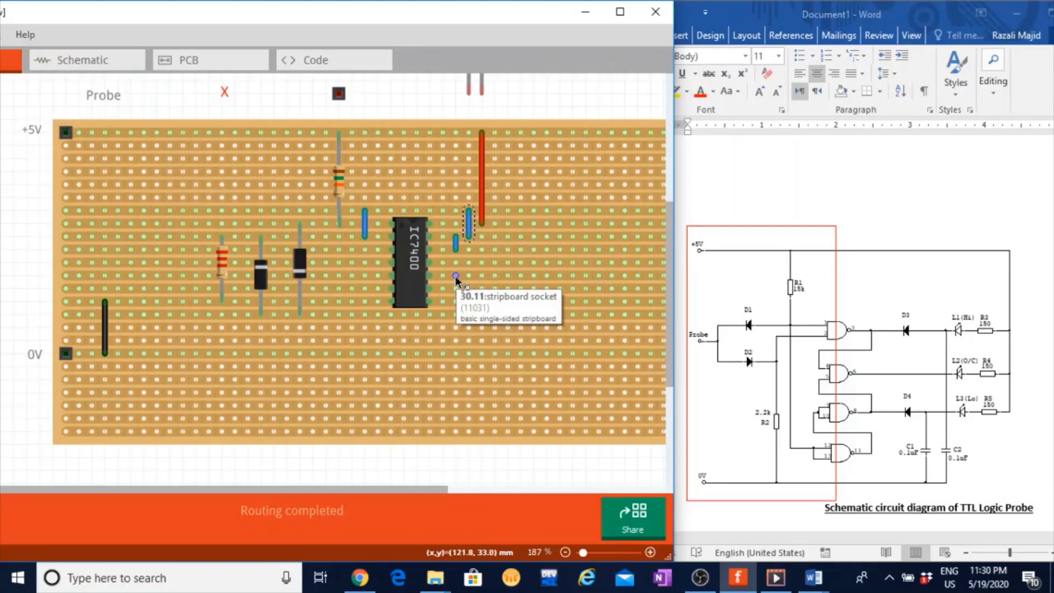
left_click_drag(455, 276, 455, 289)
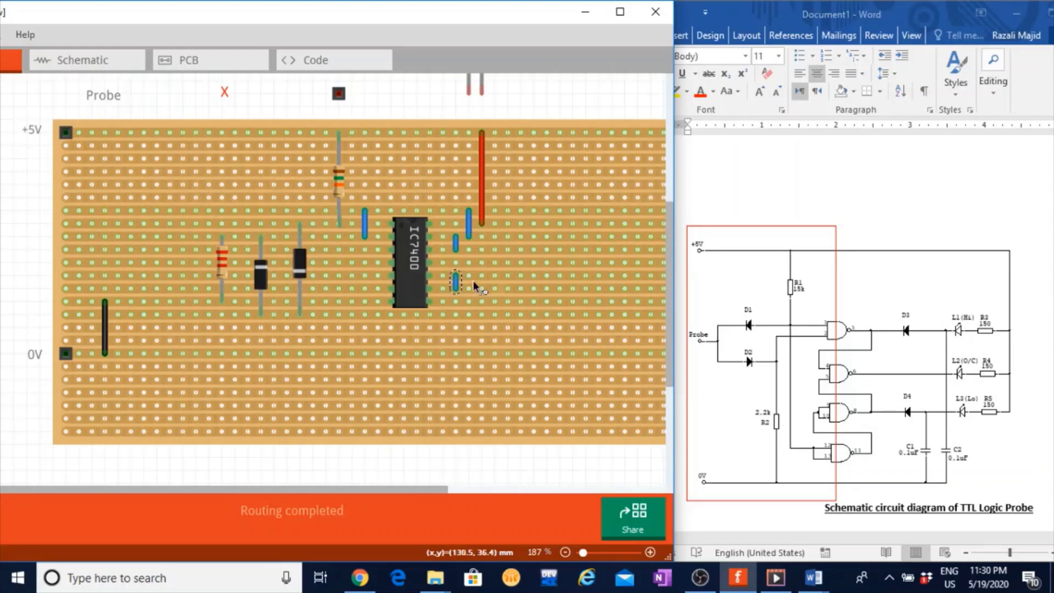
left_click_drag(467, 263, 467, 276)
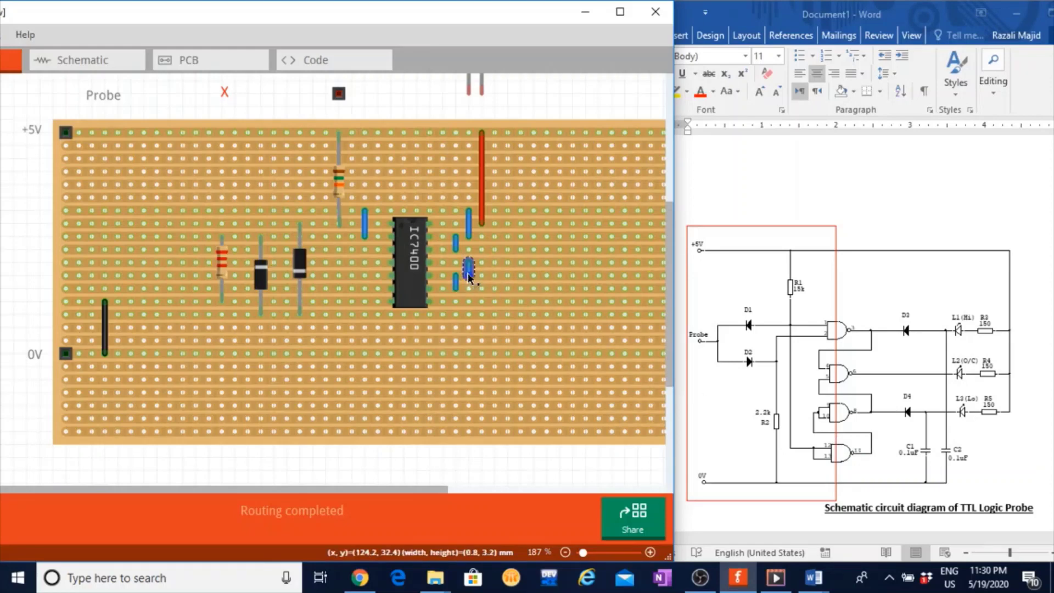
left_click(470, 477)
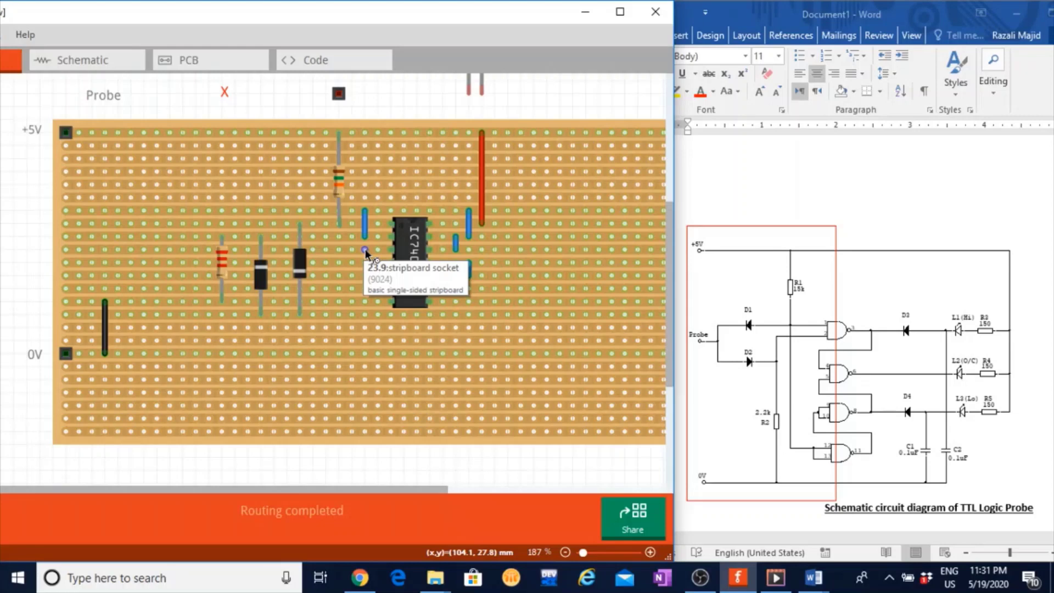
Step: Add a blue link from hole 23.9 to 23.10 and extend both upper blue links up one row
left_click_drag(364, 249, 365, 265)
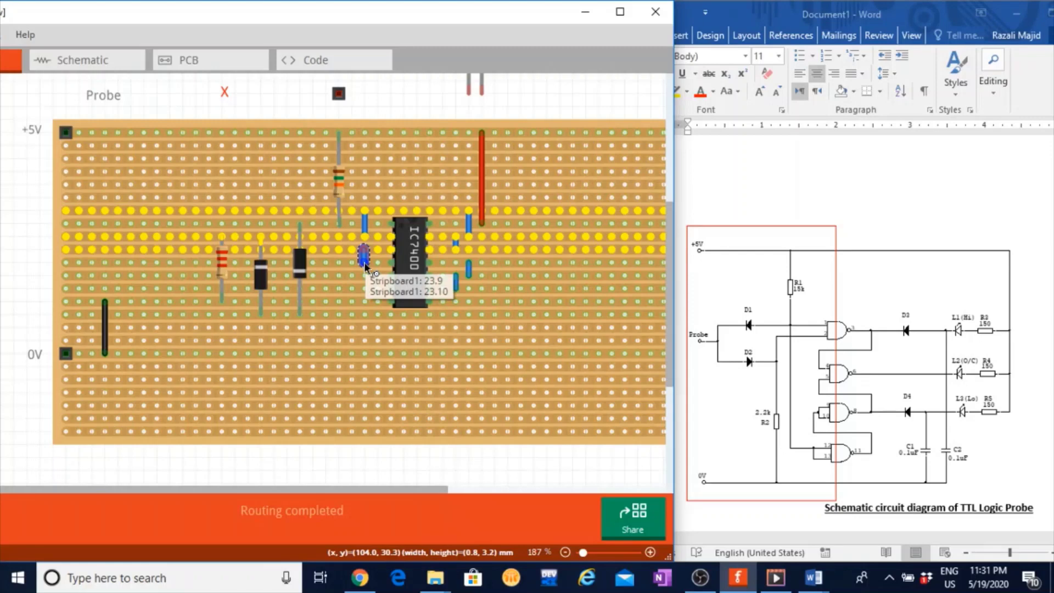
left_click_drag(365, 265, 365, 264)
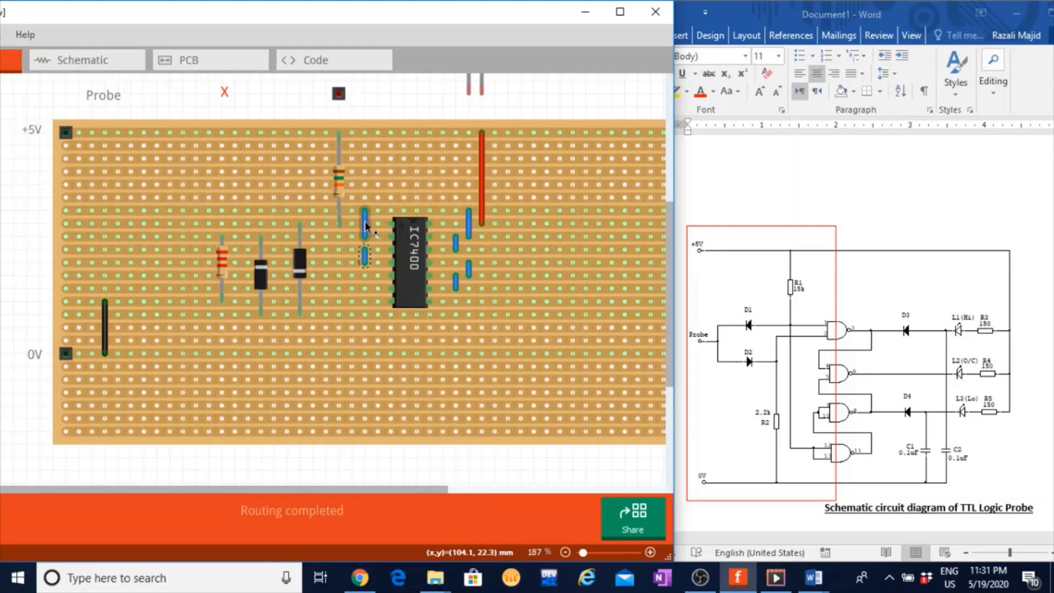
left_click_drag(365, 225, 365, 197)
left_click_drag(367, 238, 365, 225)
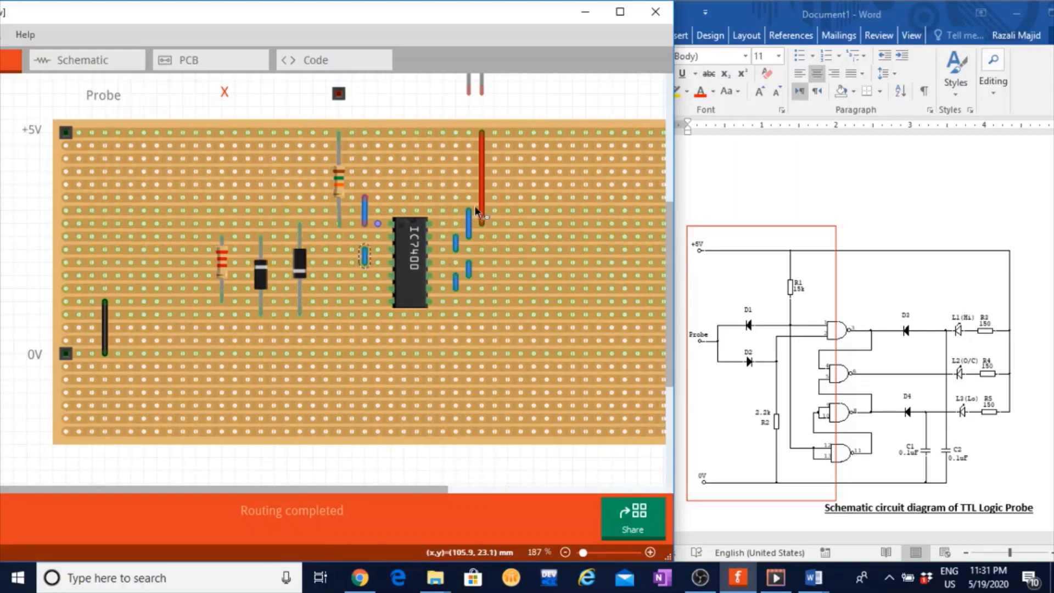
left_click_drag(469, 210, 469, 197)
left_click(472, 472)
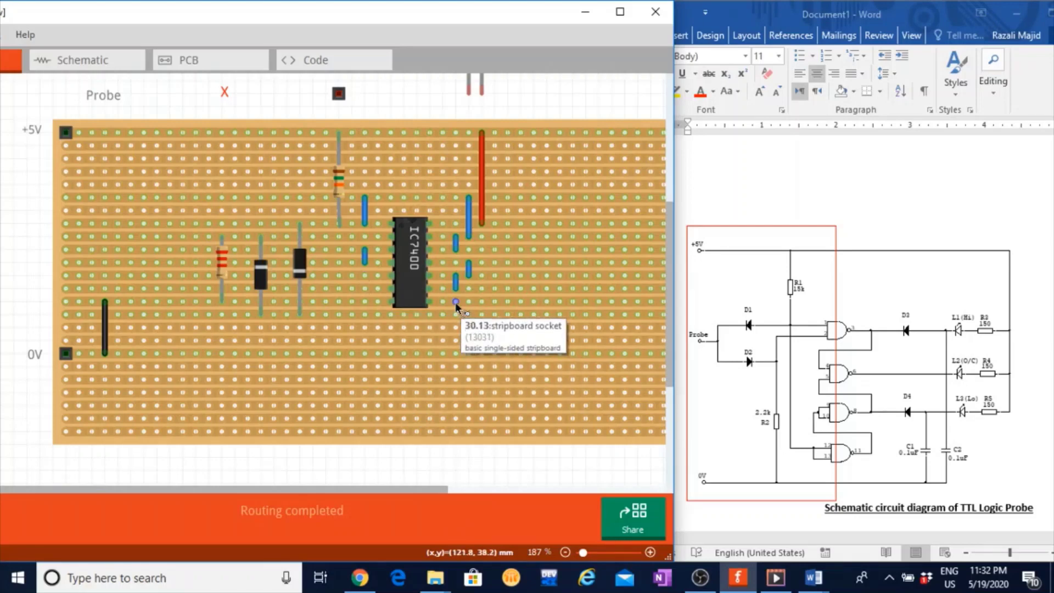
Step: Run blue links from hole 31.13 to 31.15 and from 23.11 to 23.15
left_click(469, 301)
left_click_drag(469, 302, 469, 328)
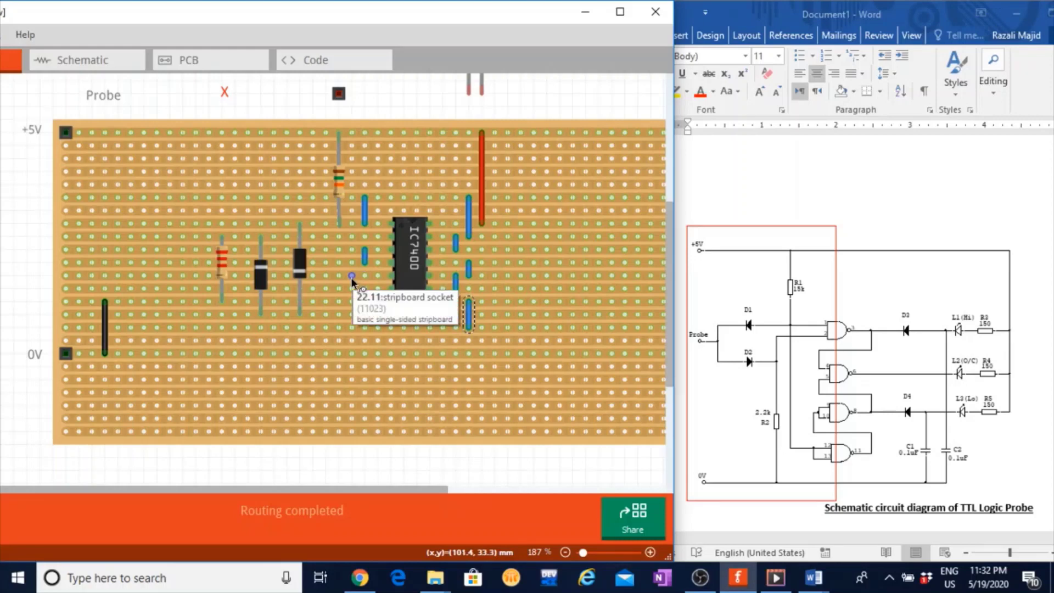
left_click_drag(361, 278, 365, 325)
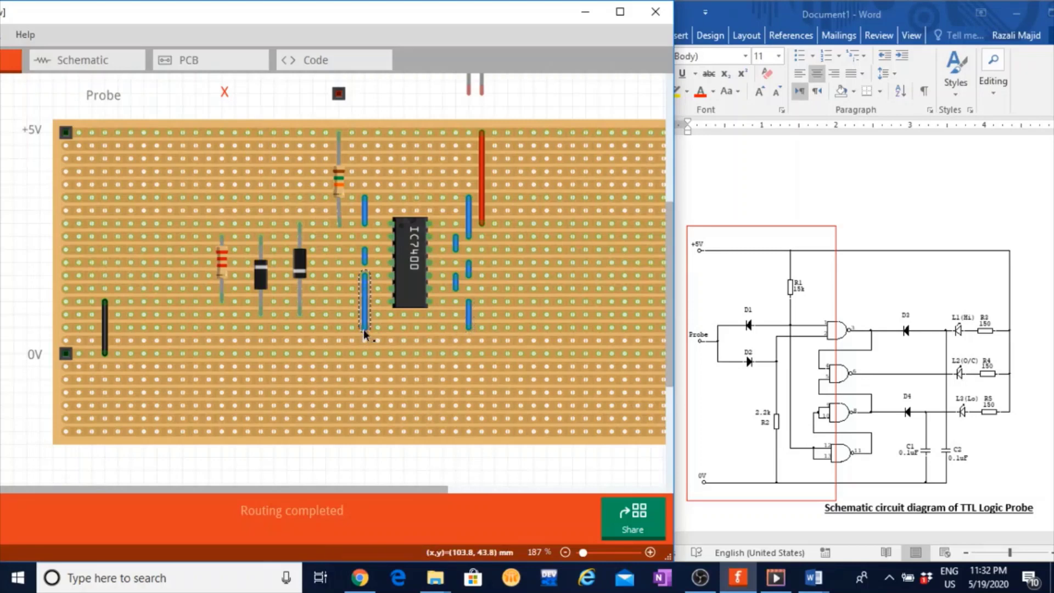
left_click(426, 441)
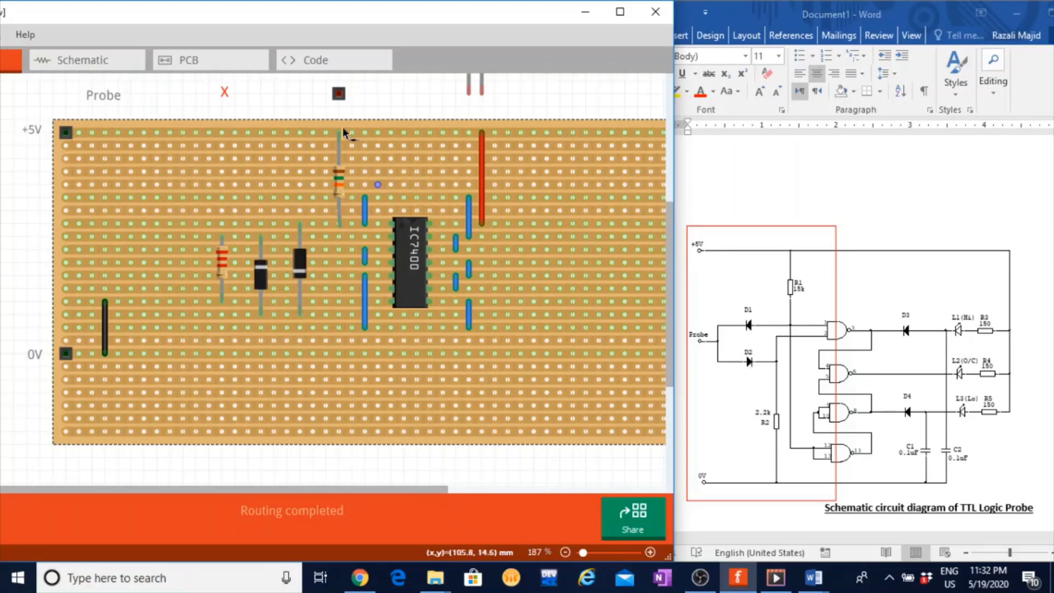
Step: Place the spare terminal on the board's left edge above 0V with the Probe label beside it
left_click_drag(340, 94, 298, 120)
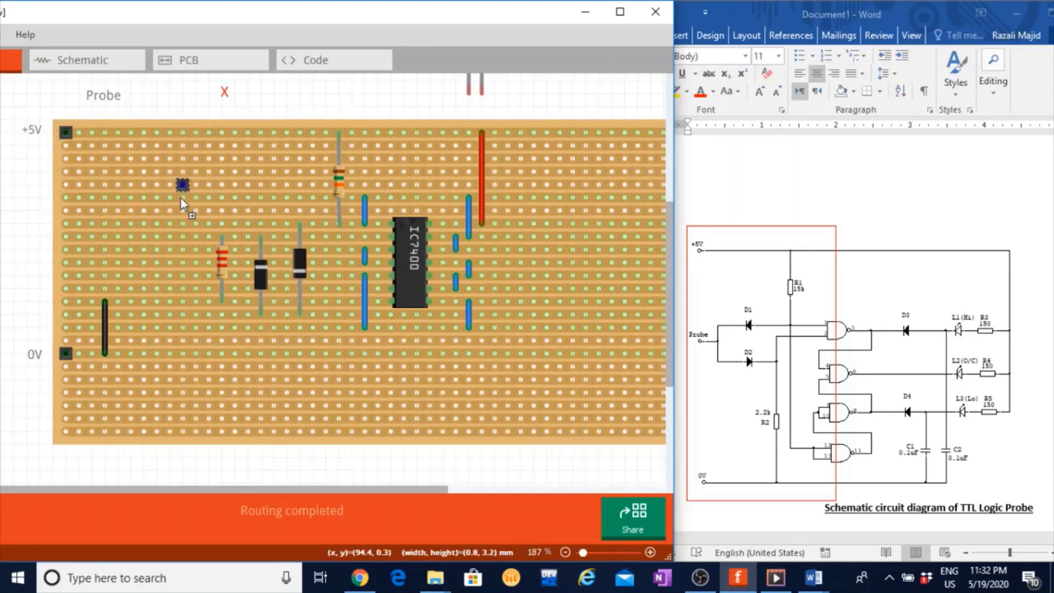
left_click_drag(80, 282, 68, 313)
left_click(104, 98)
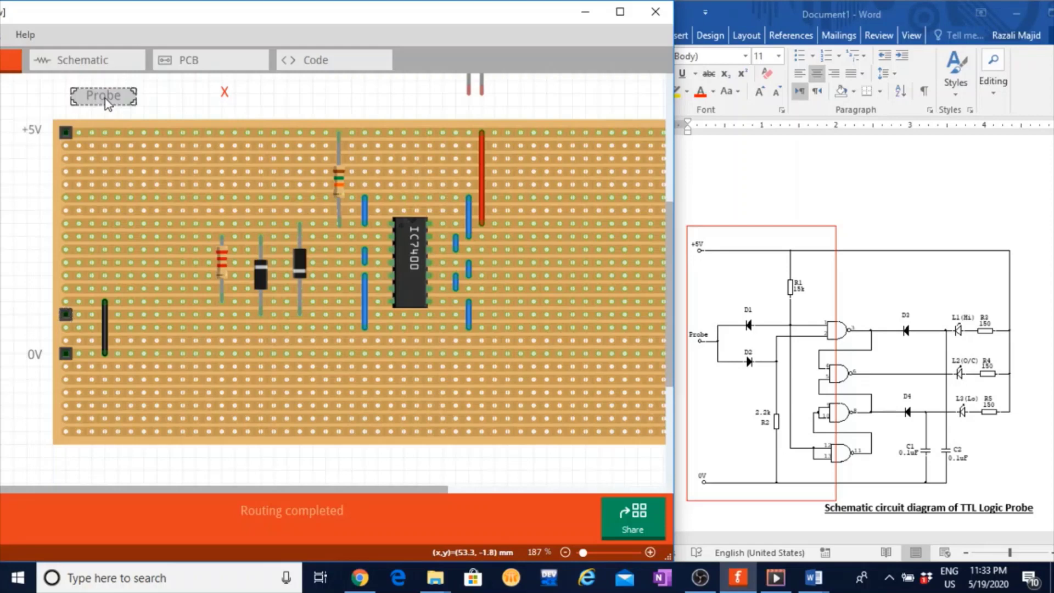
left_click_drag(107, 101, 32, 264)
left_click_drag(19, 312, 30, 315)
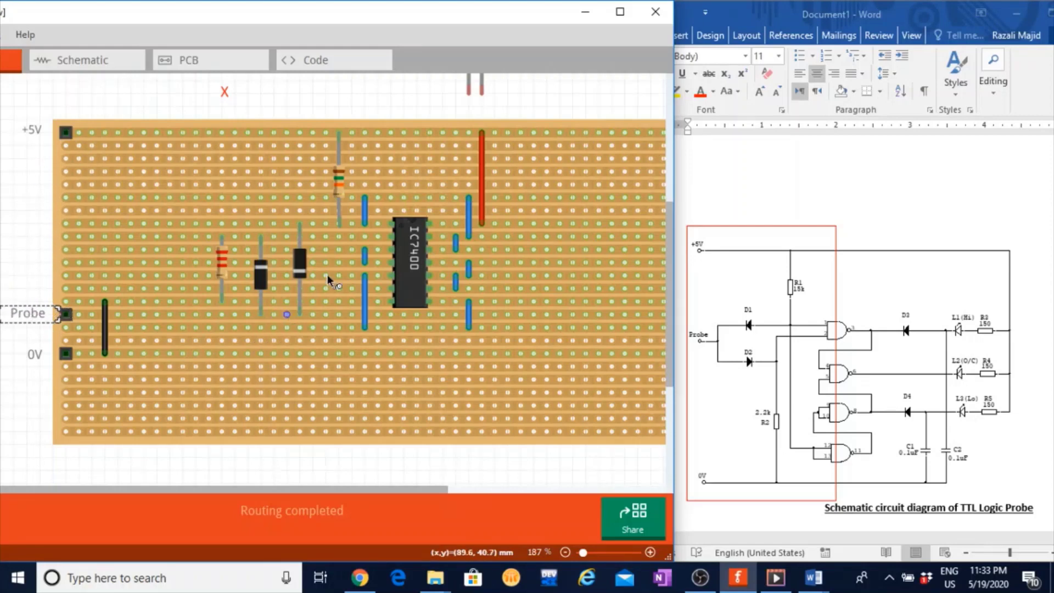